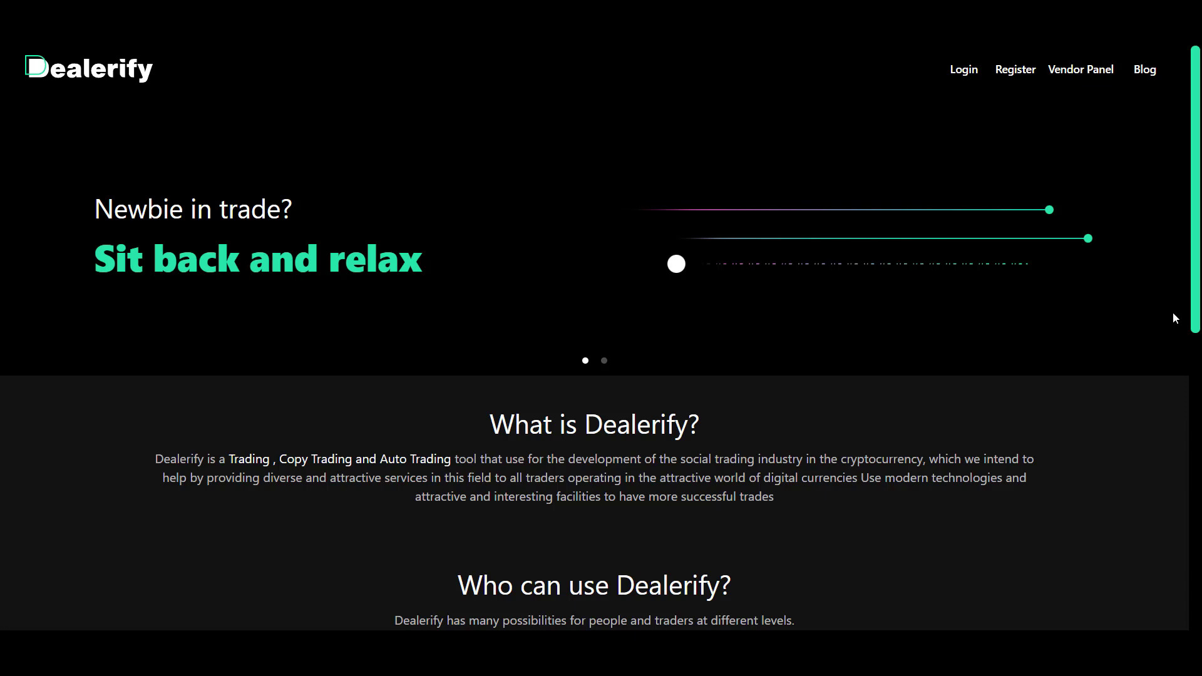
Open the Register form and switch it to mobile phone sign-up
scroll(1173, 313, down, 7)
scroll(1174, 318, down, 2)
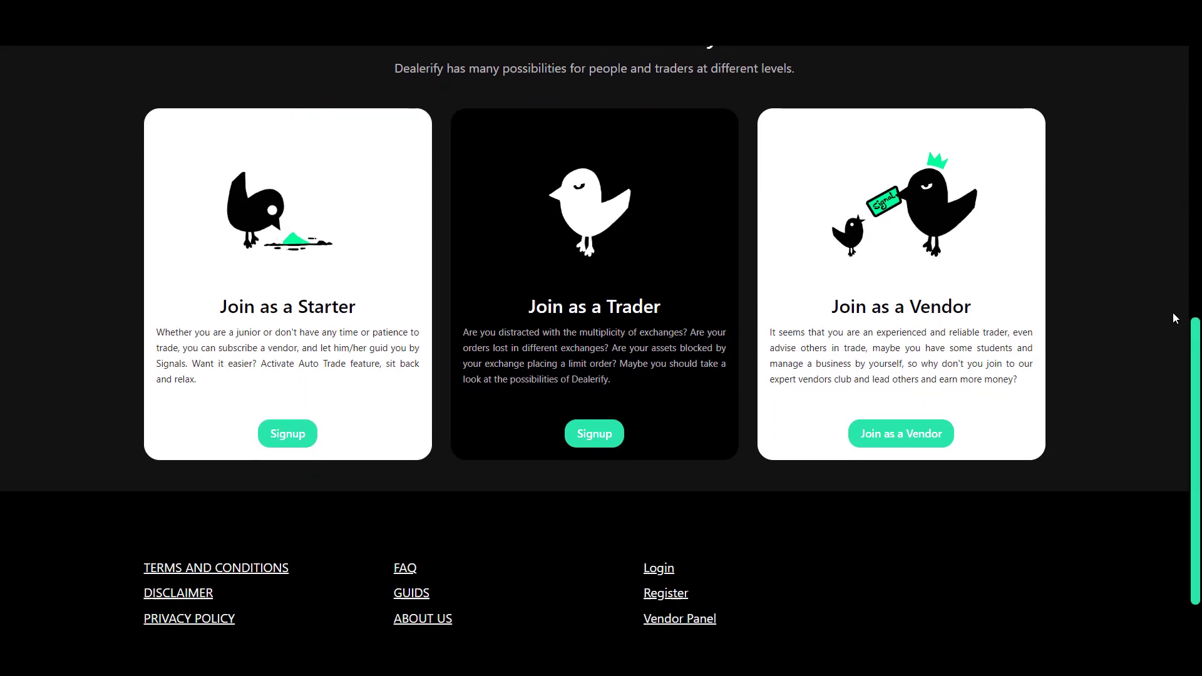
scroll(1174, 314, up, 9)
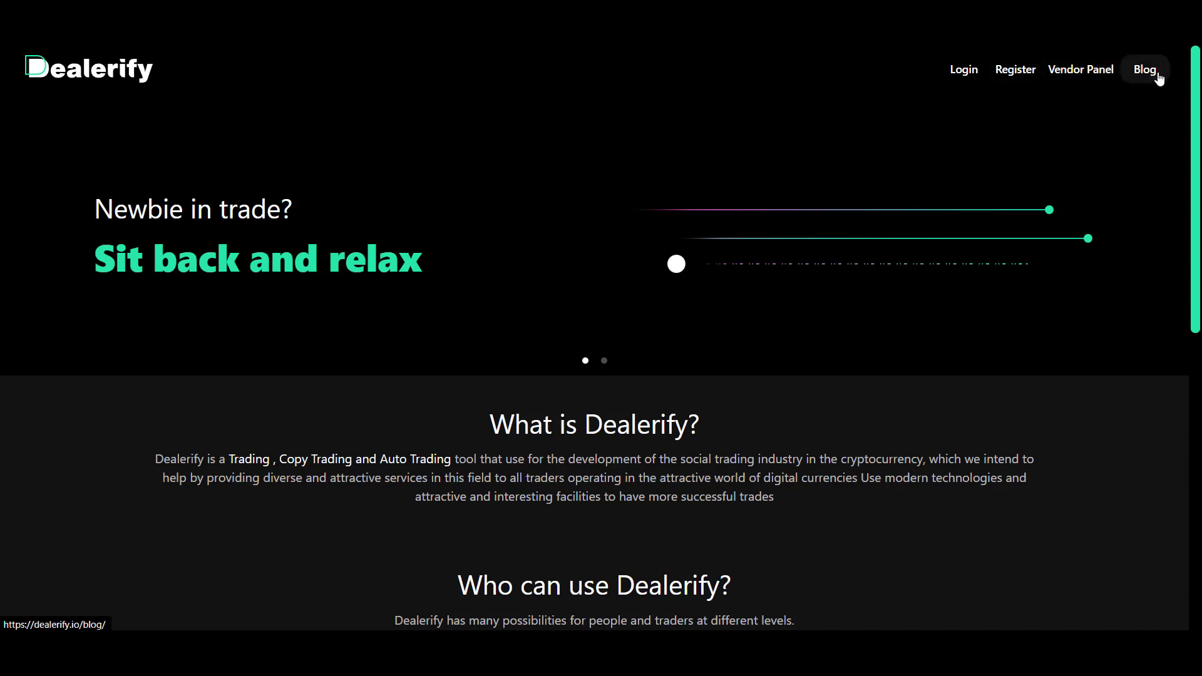
click(1017, 70)
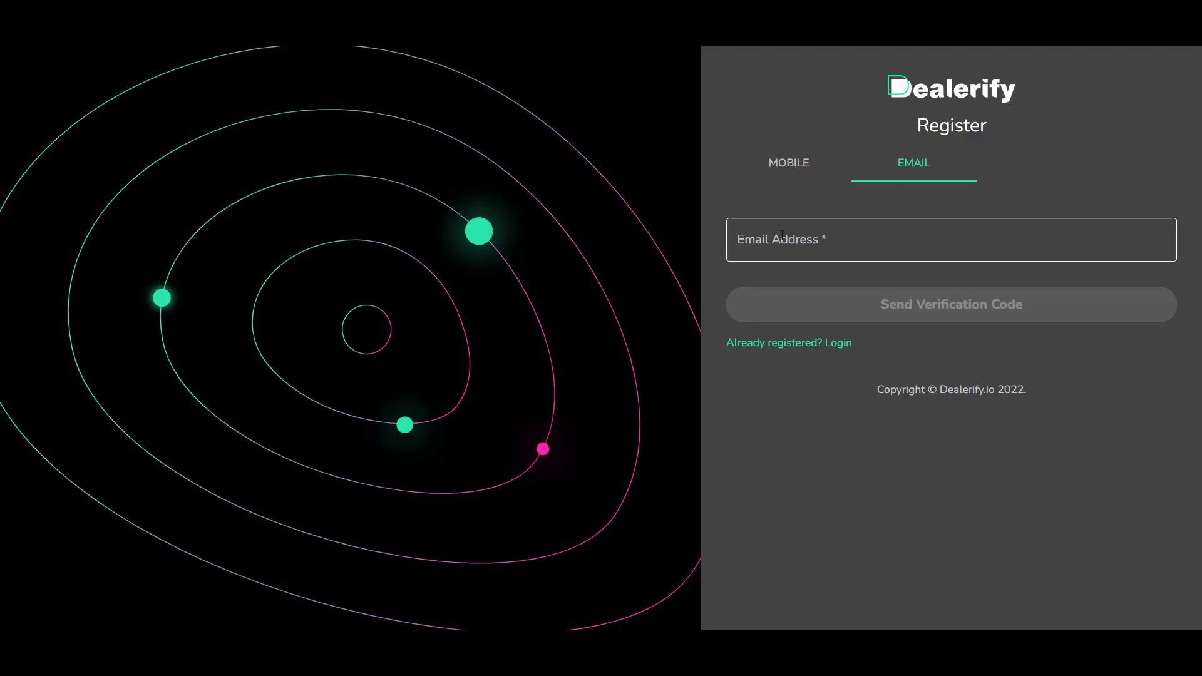
click(806, 166)
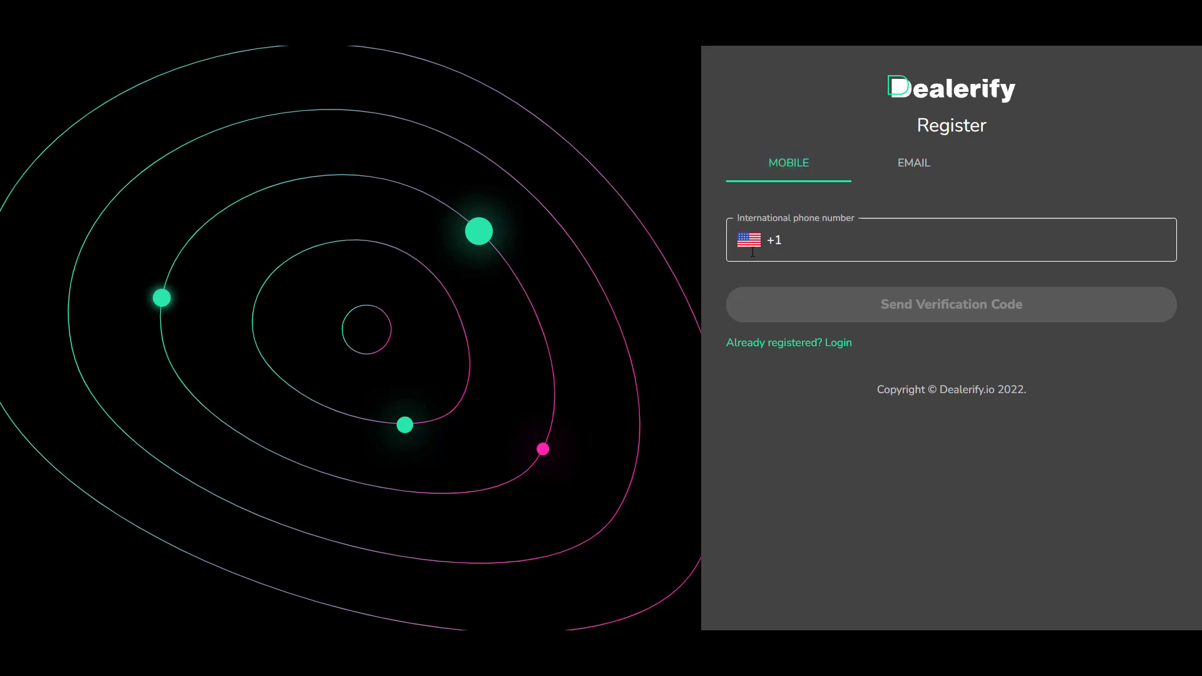
Browse the country dialling codes and keep United States +1
click(746, 248)
scroll(792, 388, down, 2)
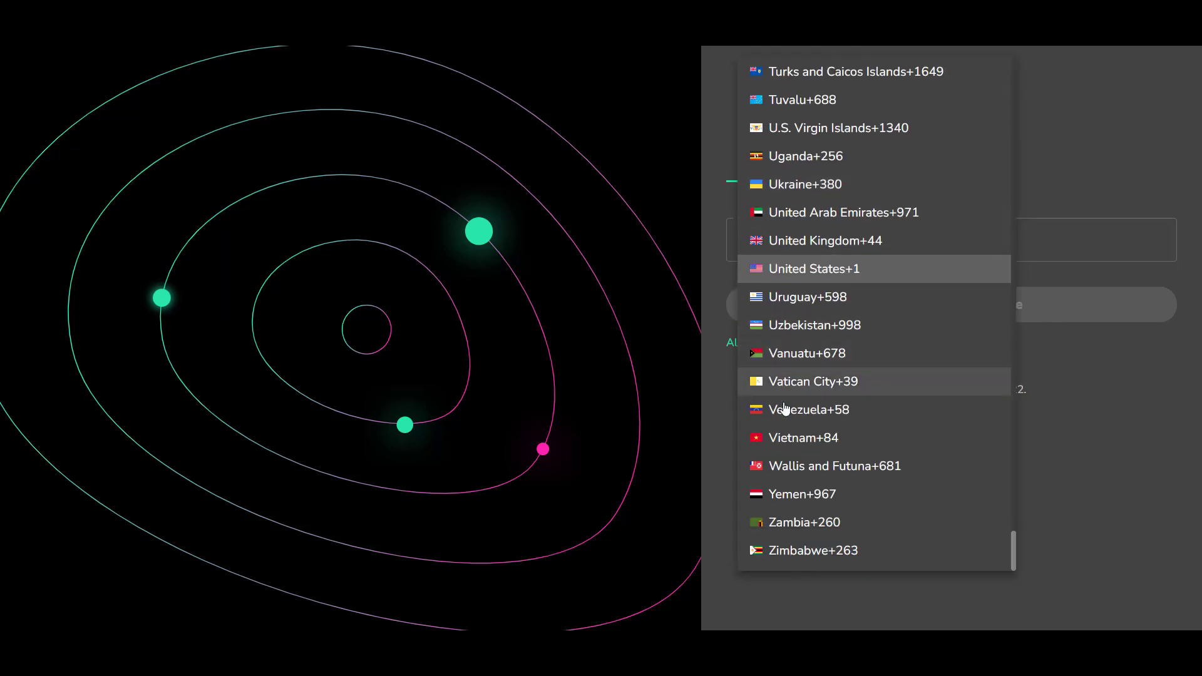
scroll(767, 270, up, 12)
scroll(767, 270, up, 1)
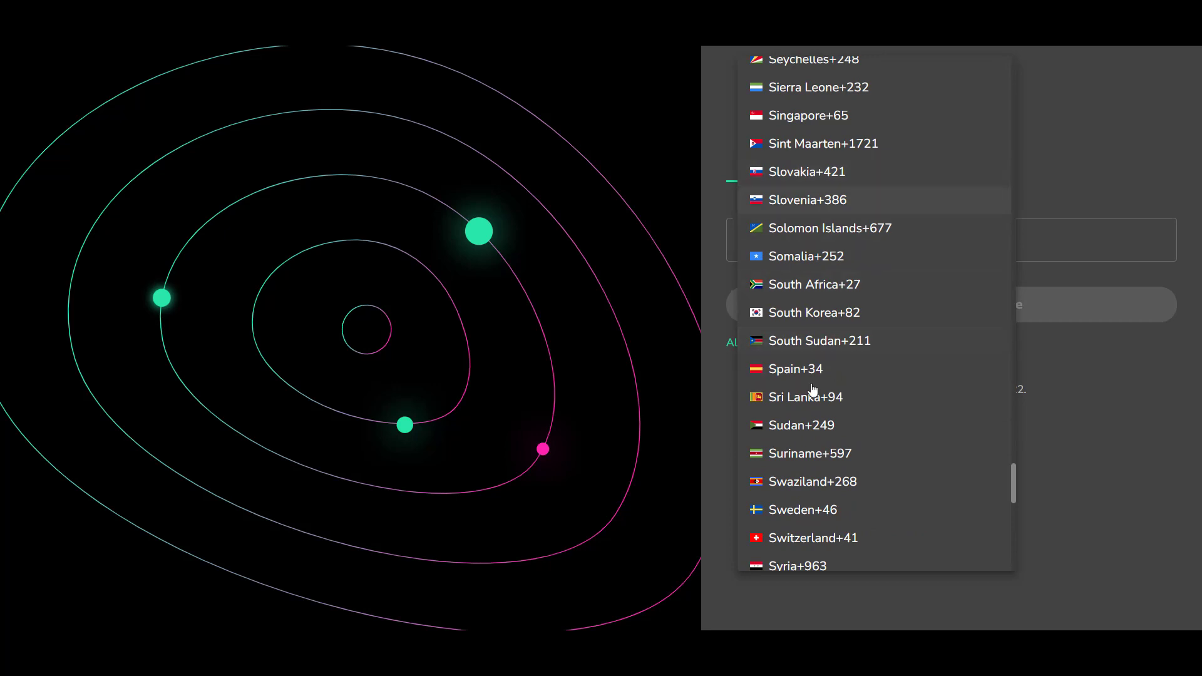
click(1072, 404)
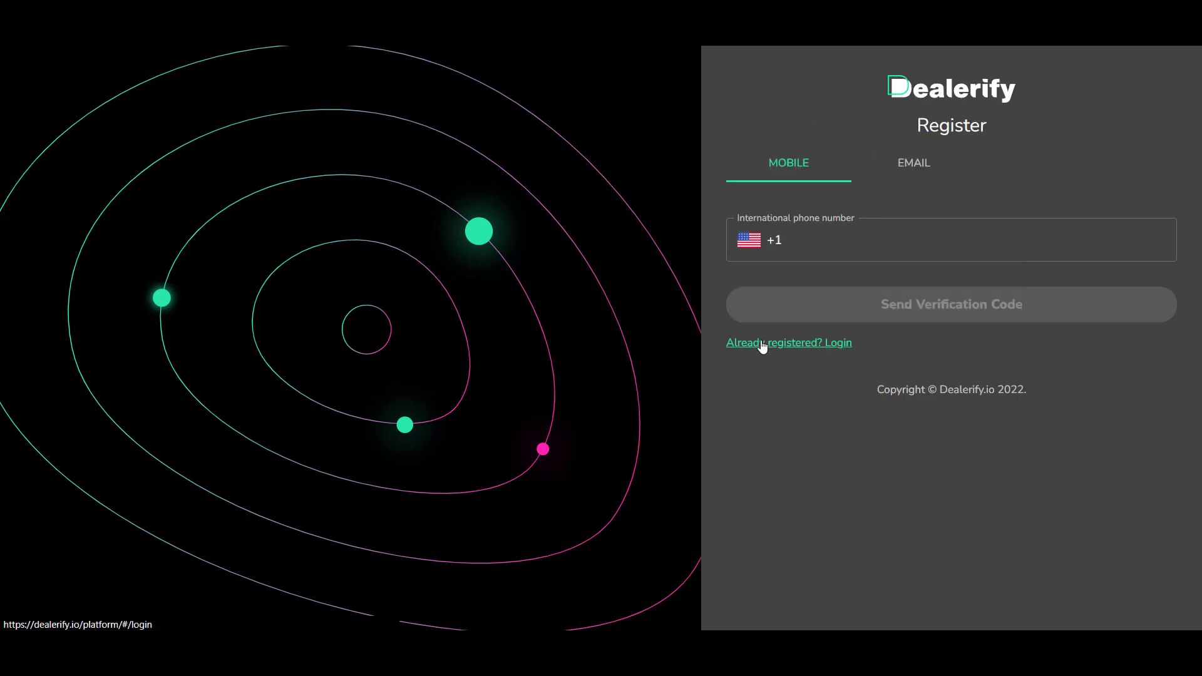
Switch to the Login form, enter the account password and sign in
click(763, 344)
click(760, 324)
text(••••••••••)
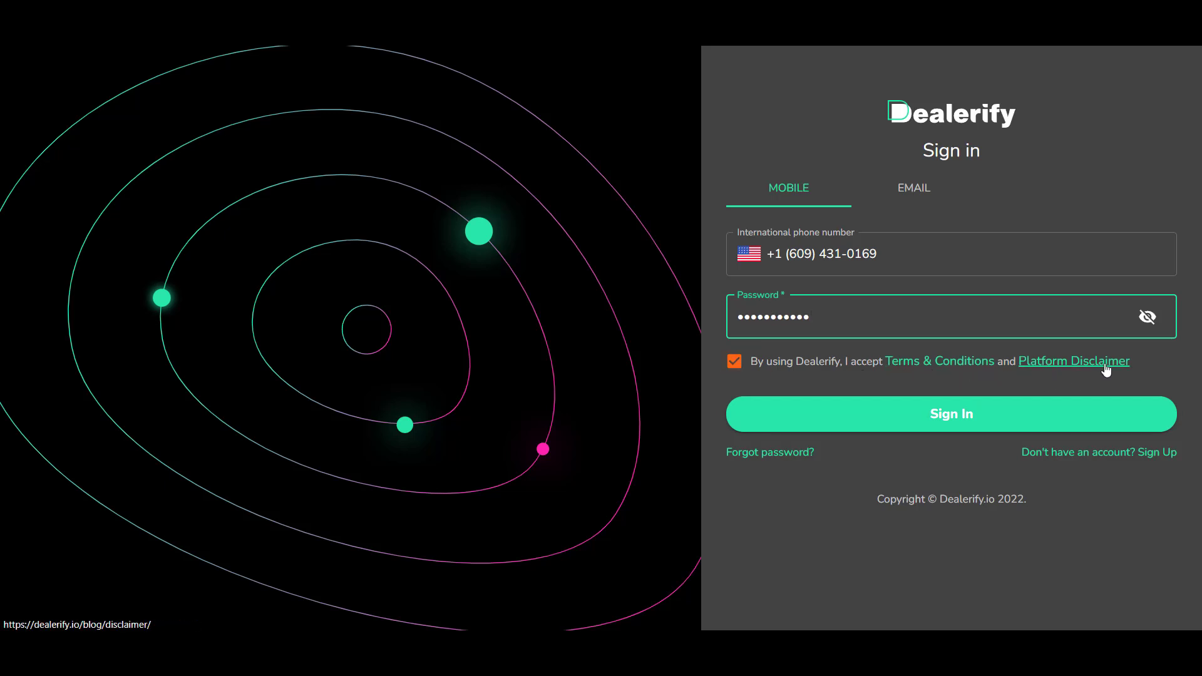
click(942, 427)
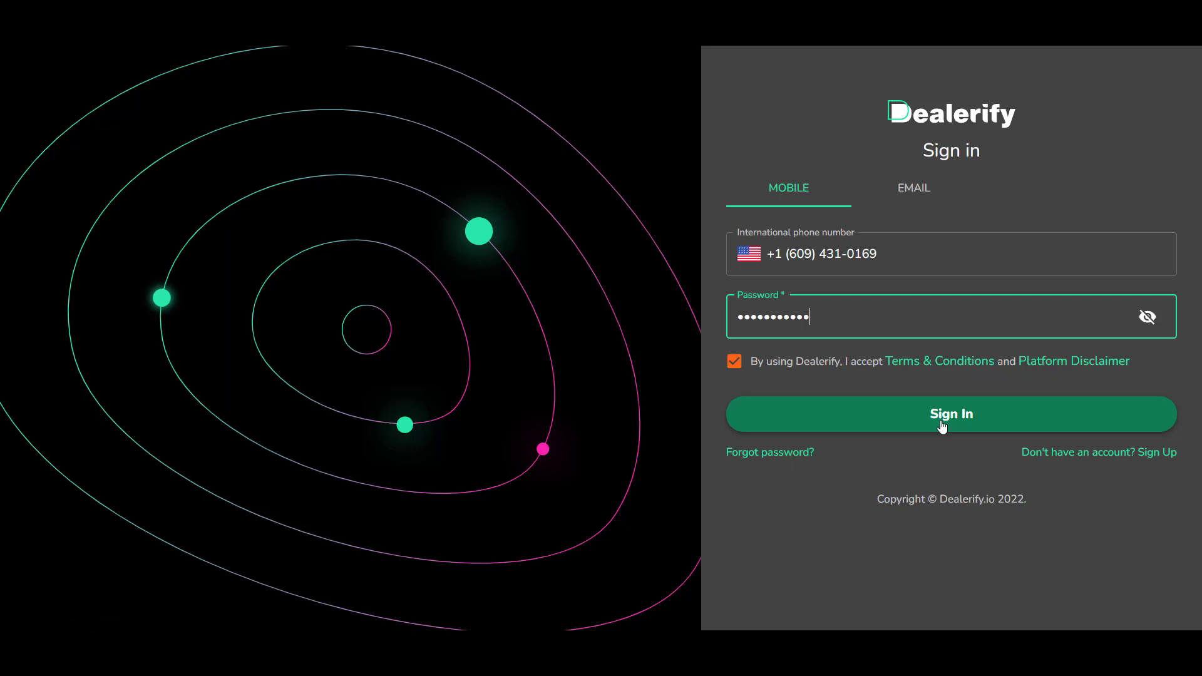
click(942, 427)
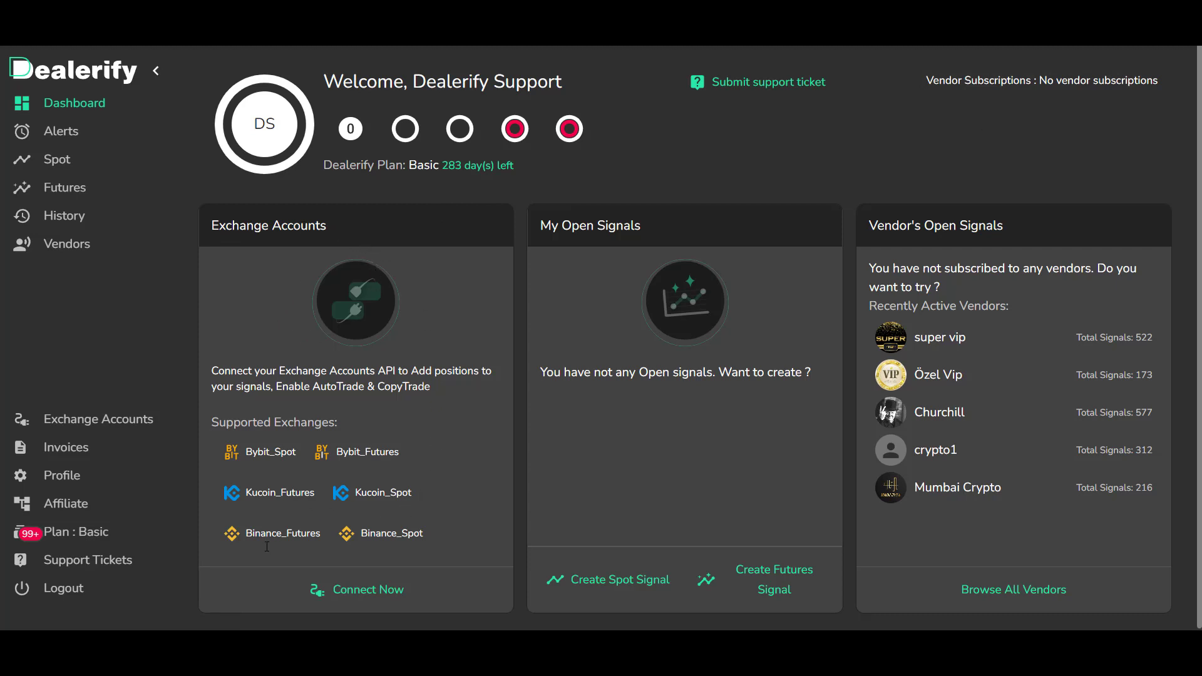
Preview the list of connectable exchanges, then go to the empty Alerts page
click(379, 595)
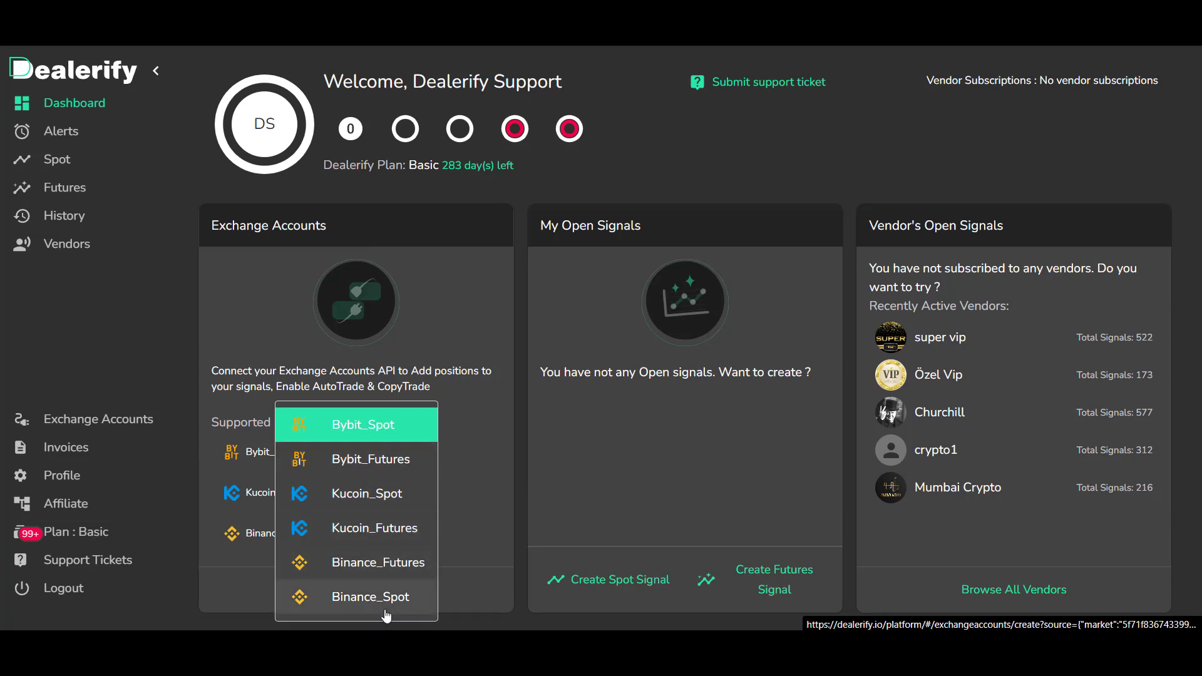
click(616, 507)
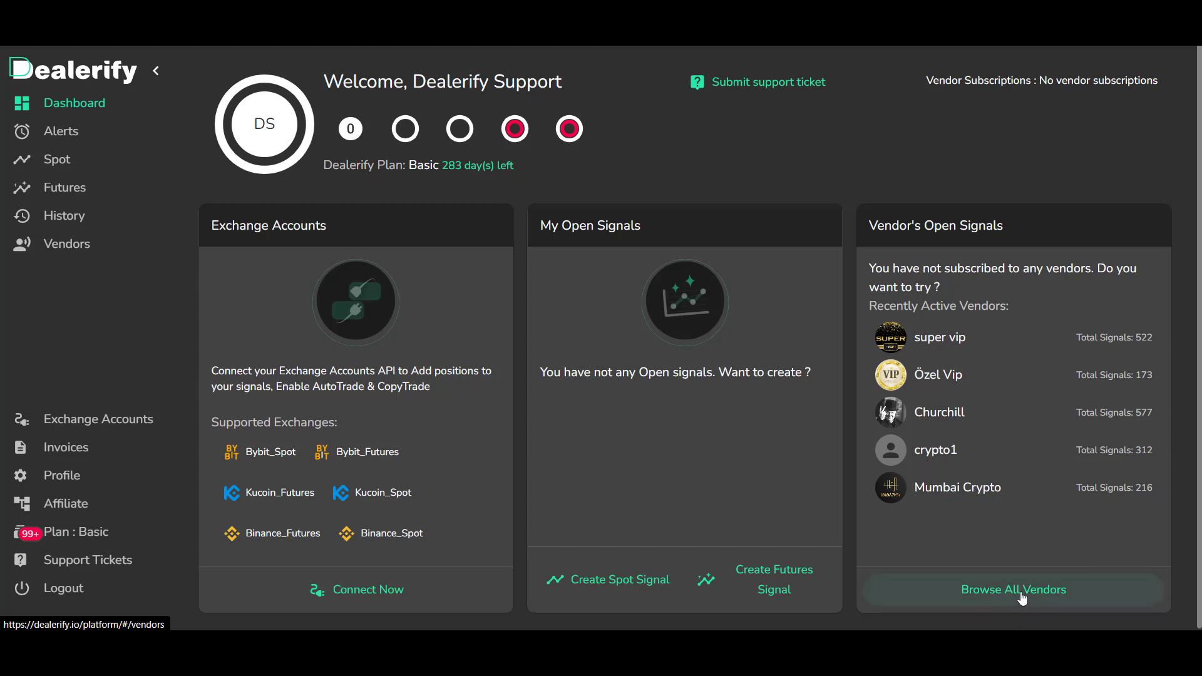
click(84, 142)
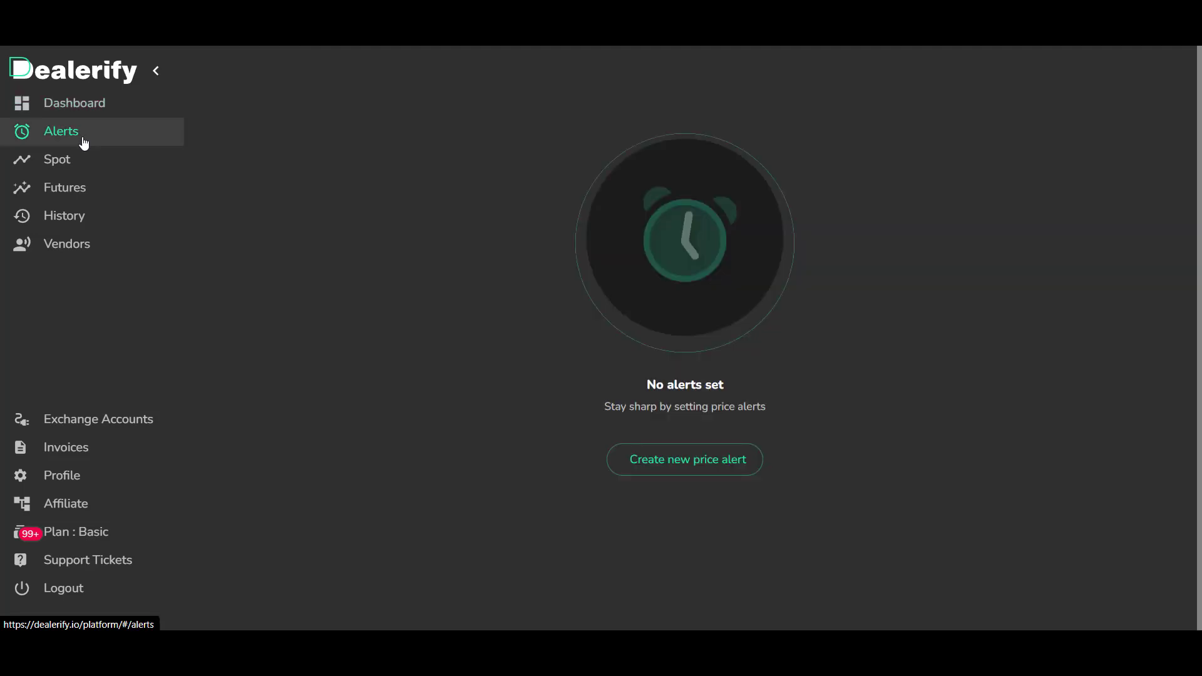
Start a new price alert on the Binance_Futures market
click(703, 470)
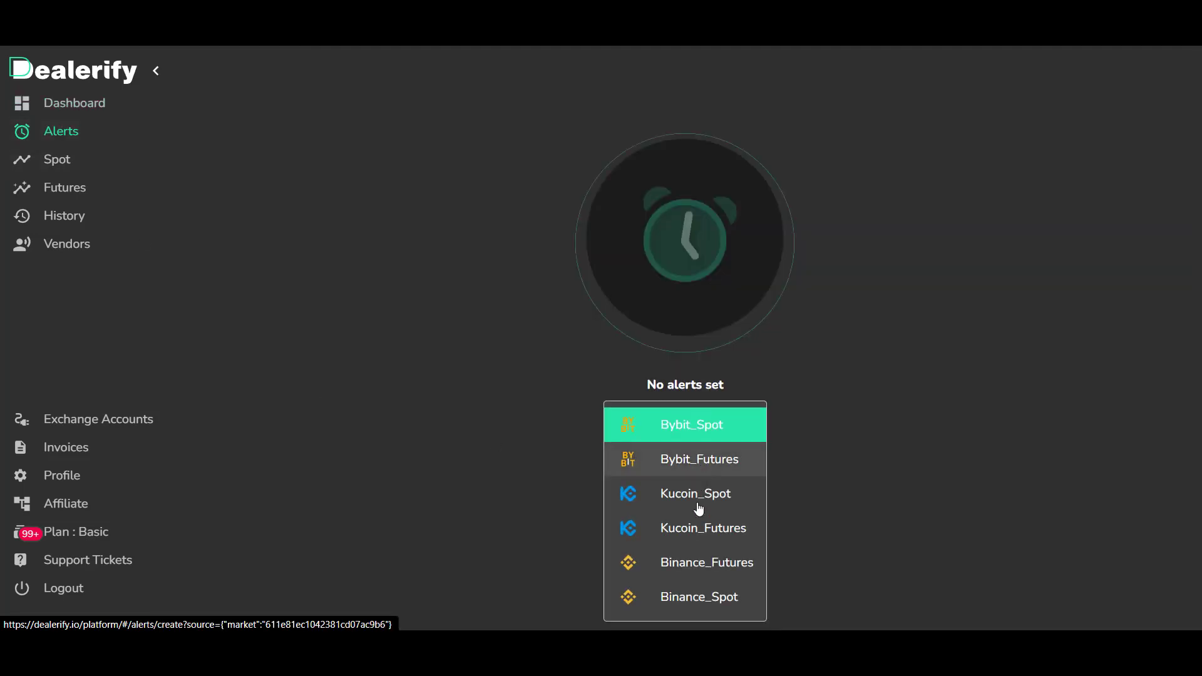
click(694, 576)
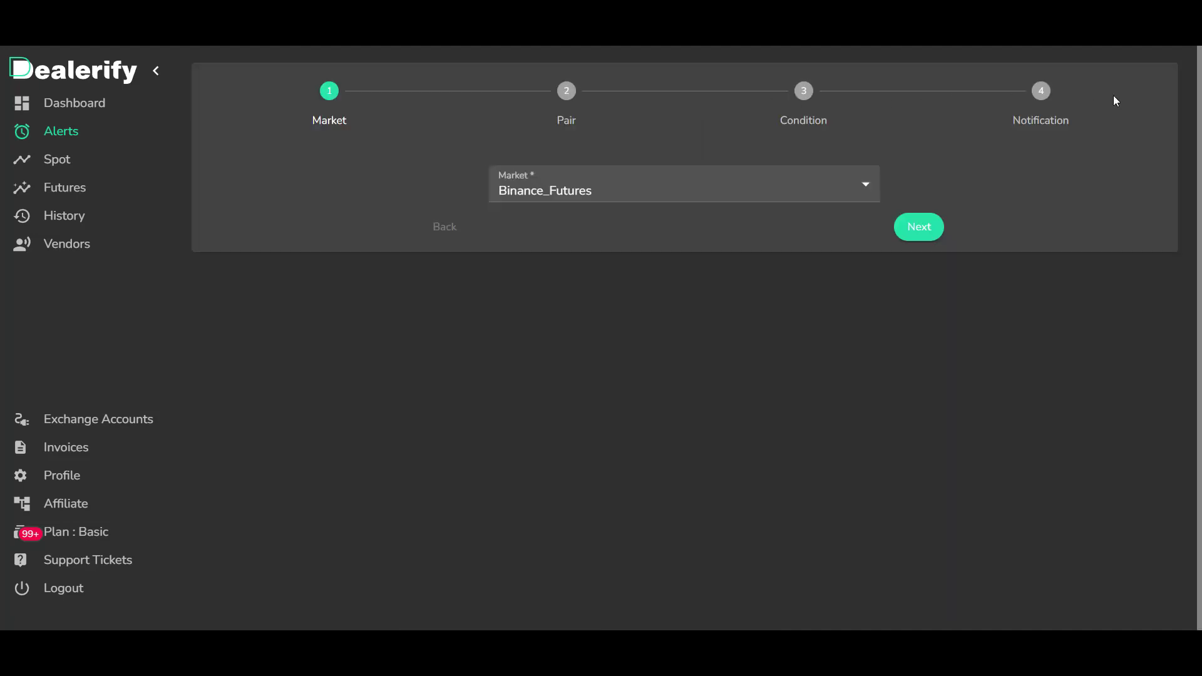
click(723, 193)
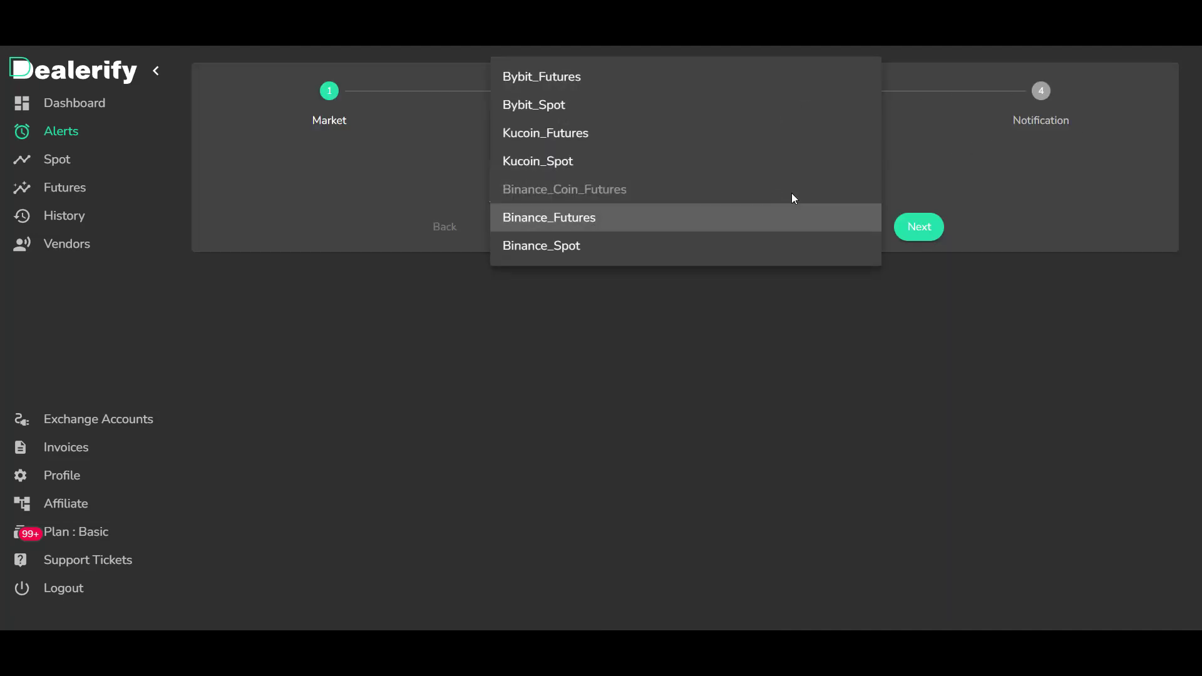
click(734, 227)
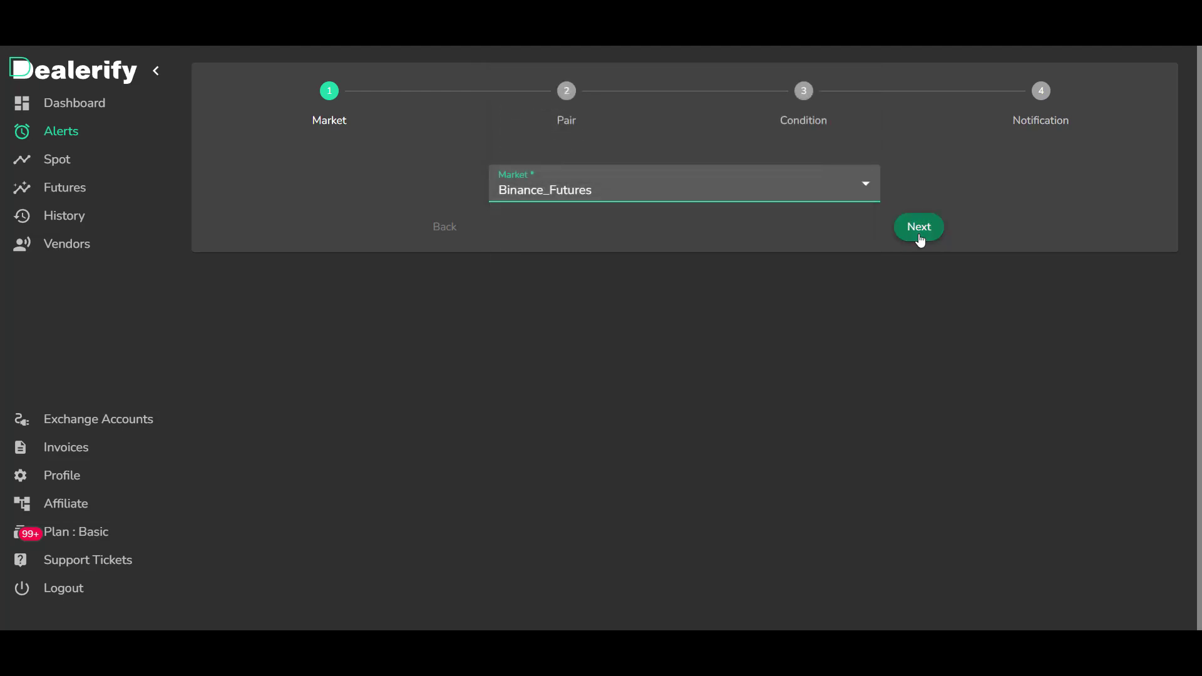
Create a new spot signal on Kucoin_Spot from the Spot page
click(65, 173)
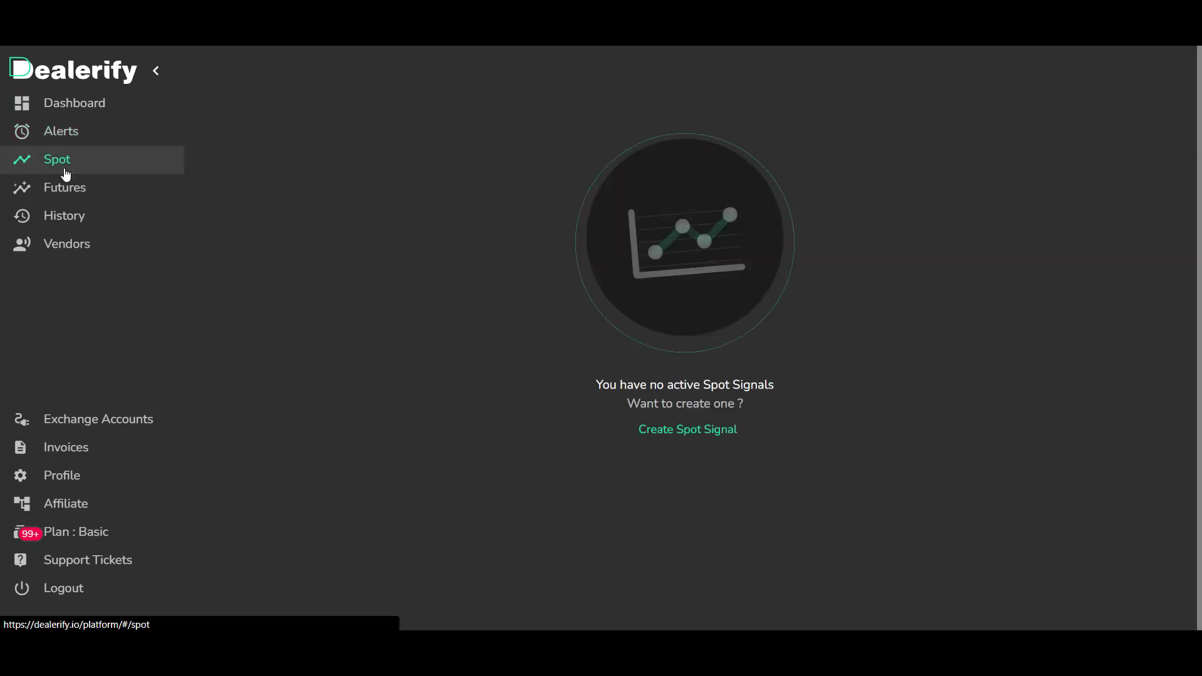
click(692, 428)
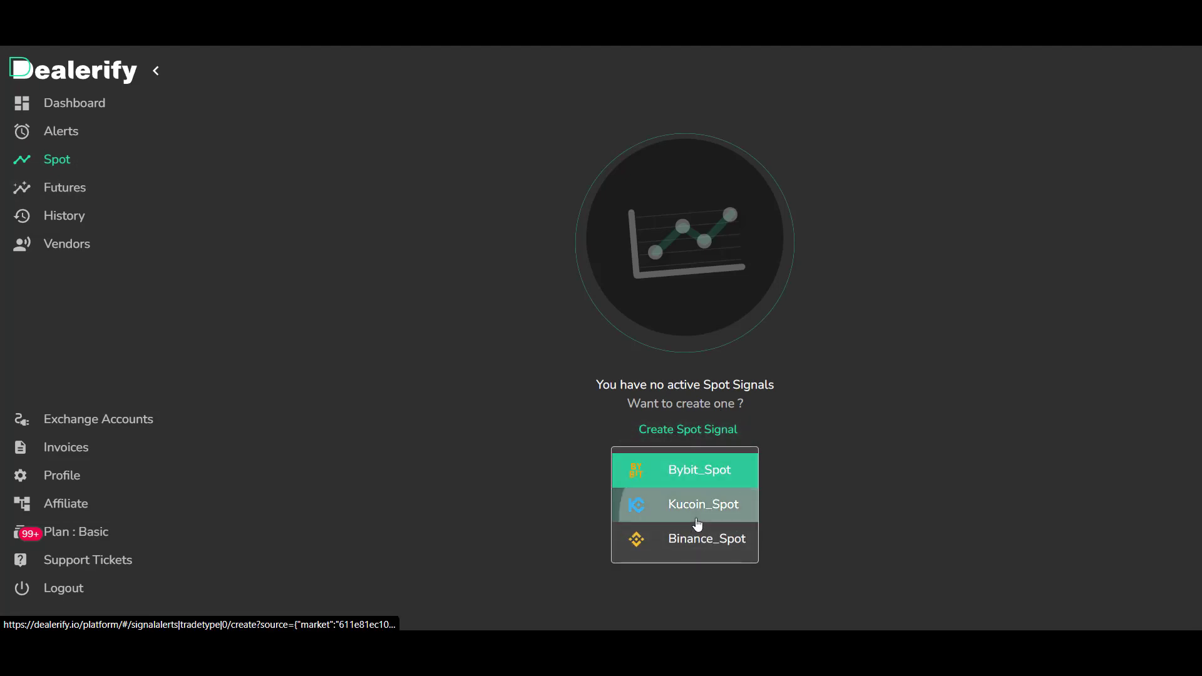
click(697, 508)
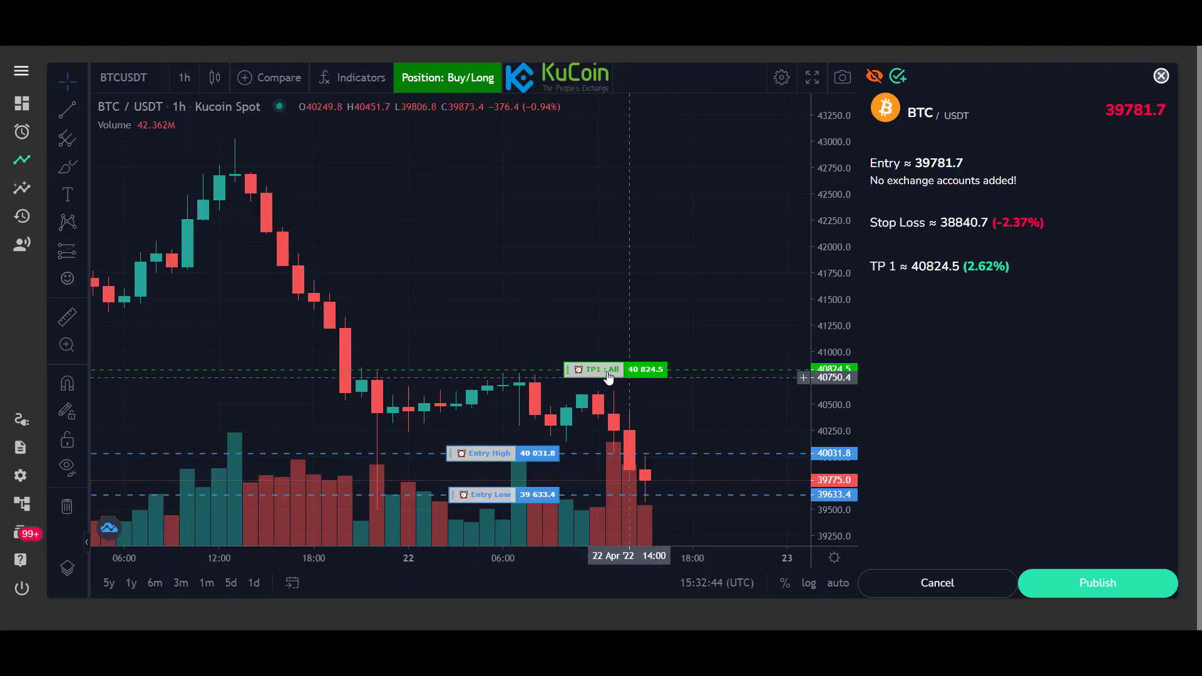
Set entry 39833.5–40485.5 and TP1 41657.8, add TP2 and TP3, split 34/33/33
drag(613, 370, 614, 287)
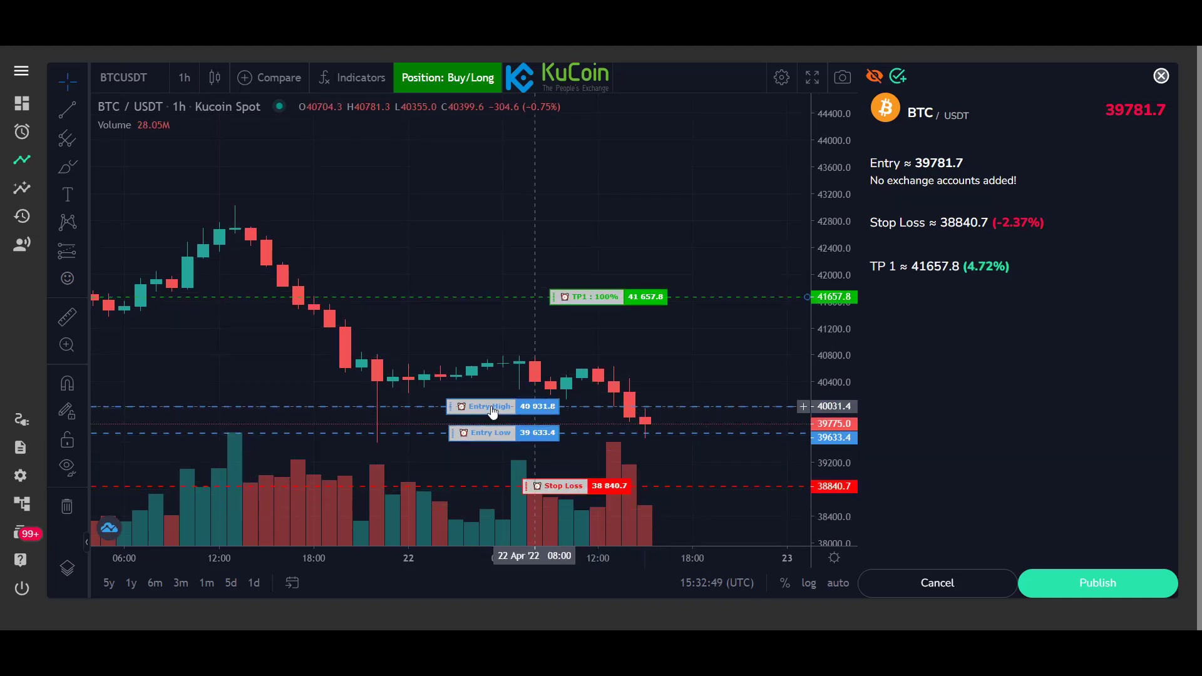
drag(498, 411, 492, 381)
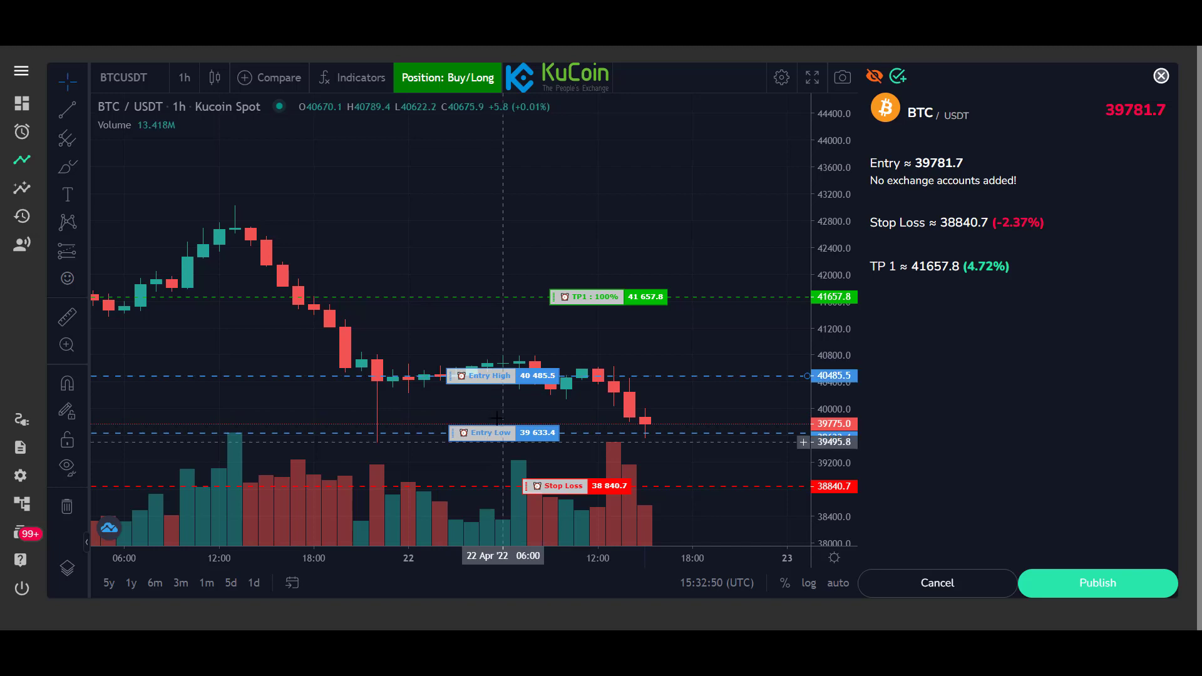
drag(504, 436, 504, 420)
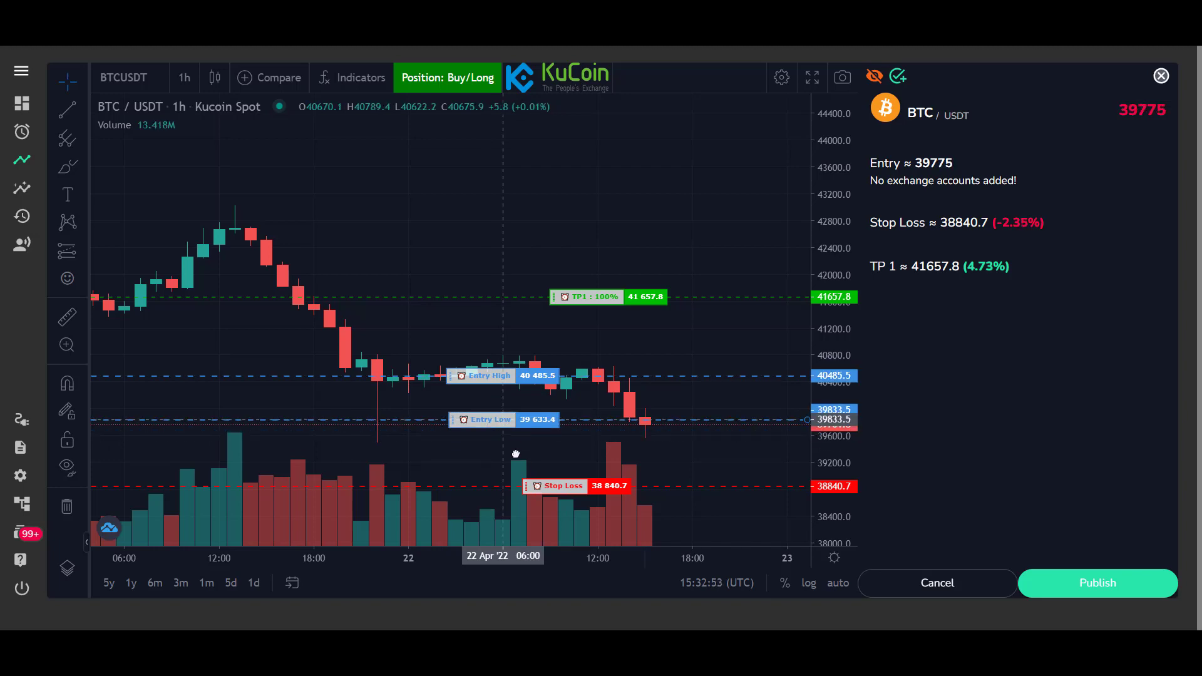
click(900, 77)
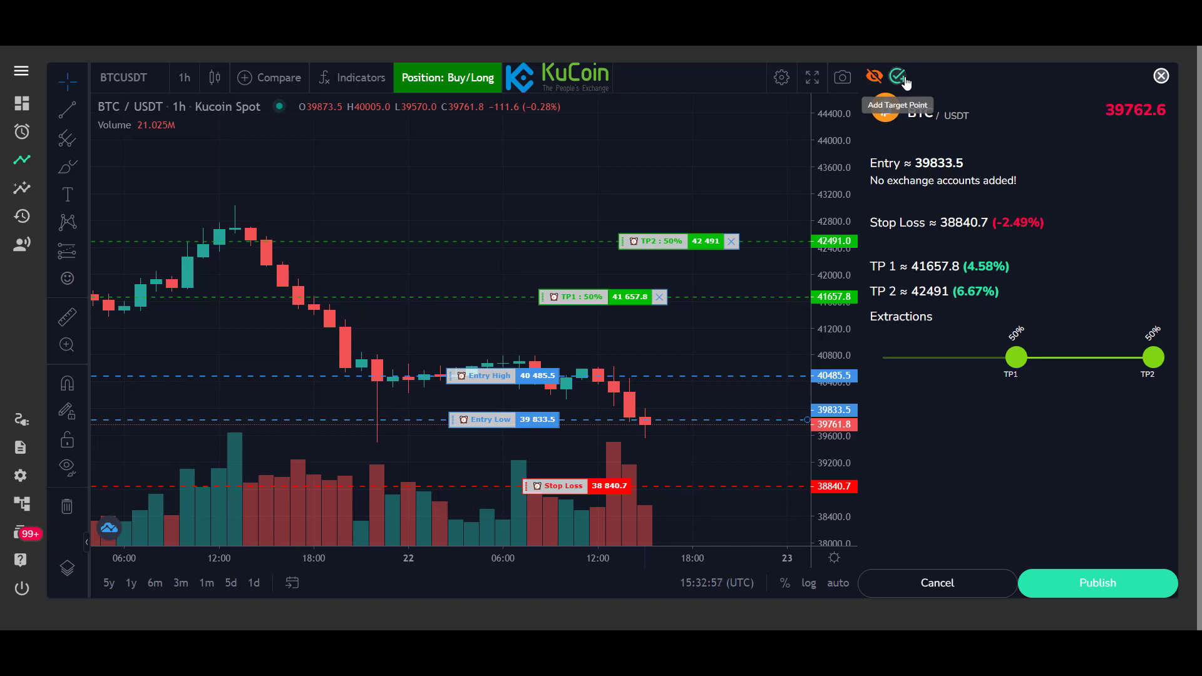
click(906, 81)
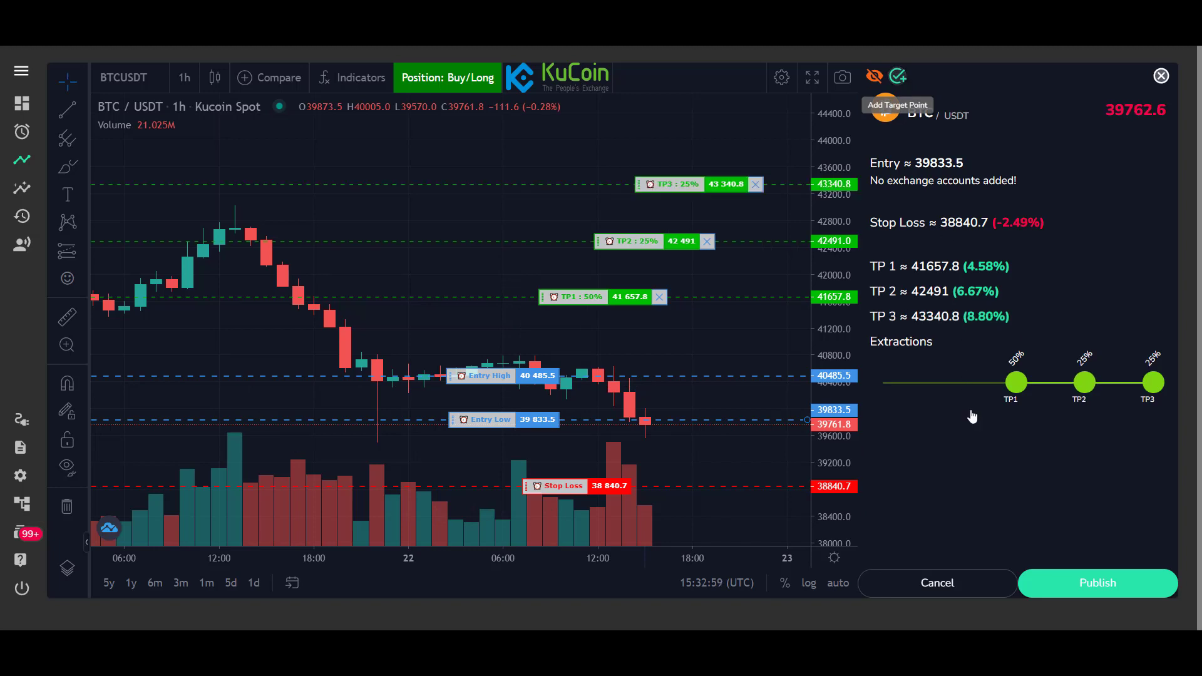
drag(1016, 382, 972, 382)
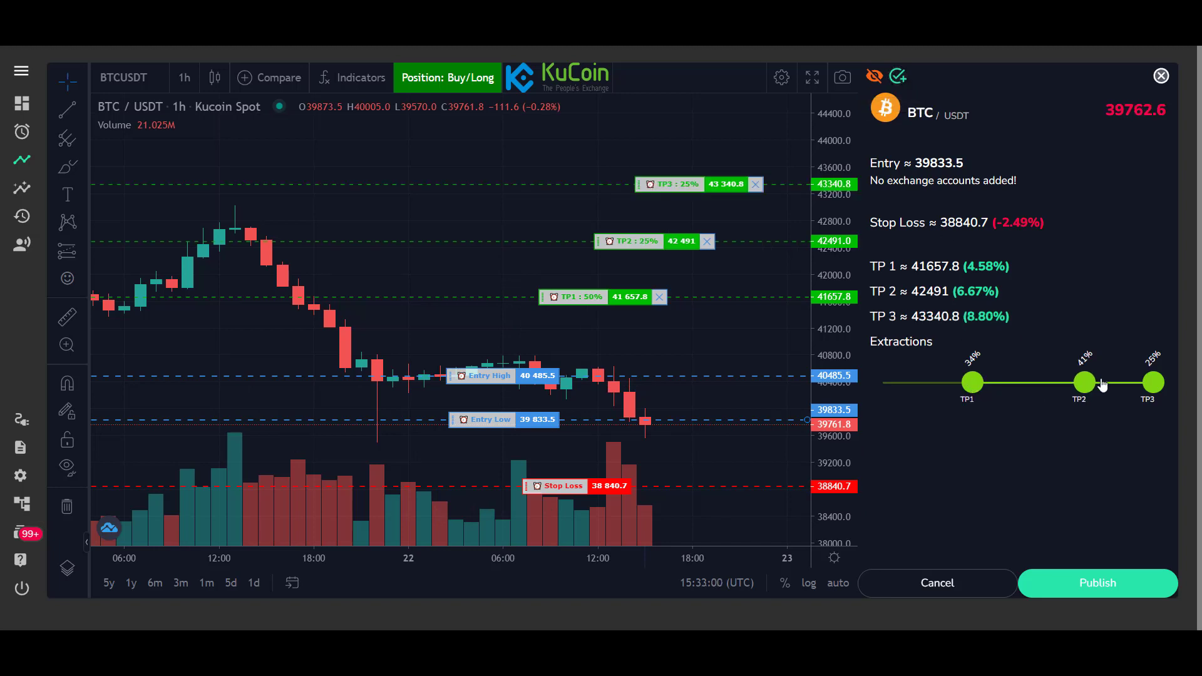
click(1062, 382)
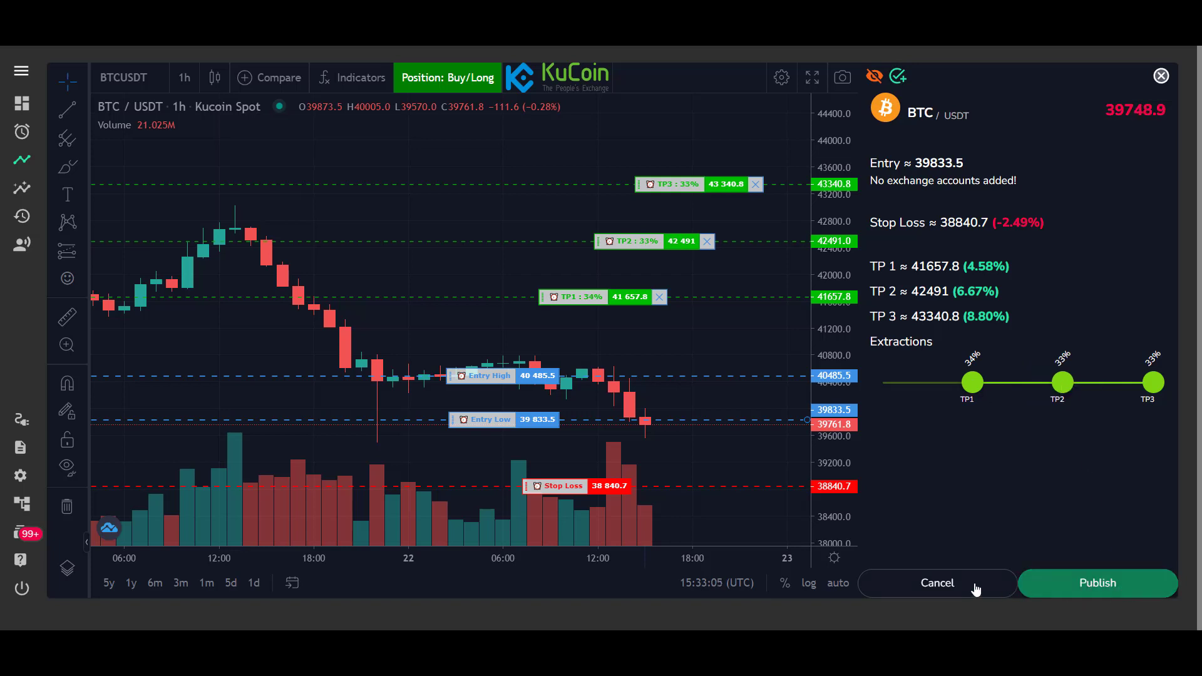
Start a Bybit_Futures futures signal with leverage set to 8x
click(931, 583)
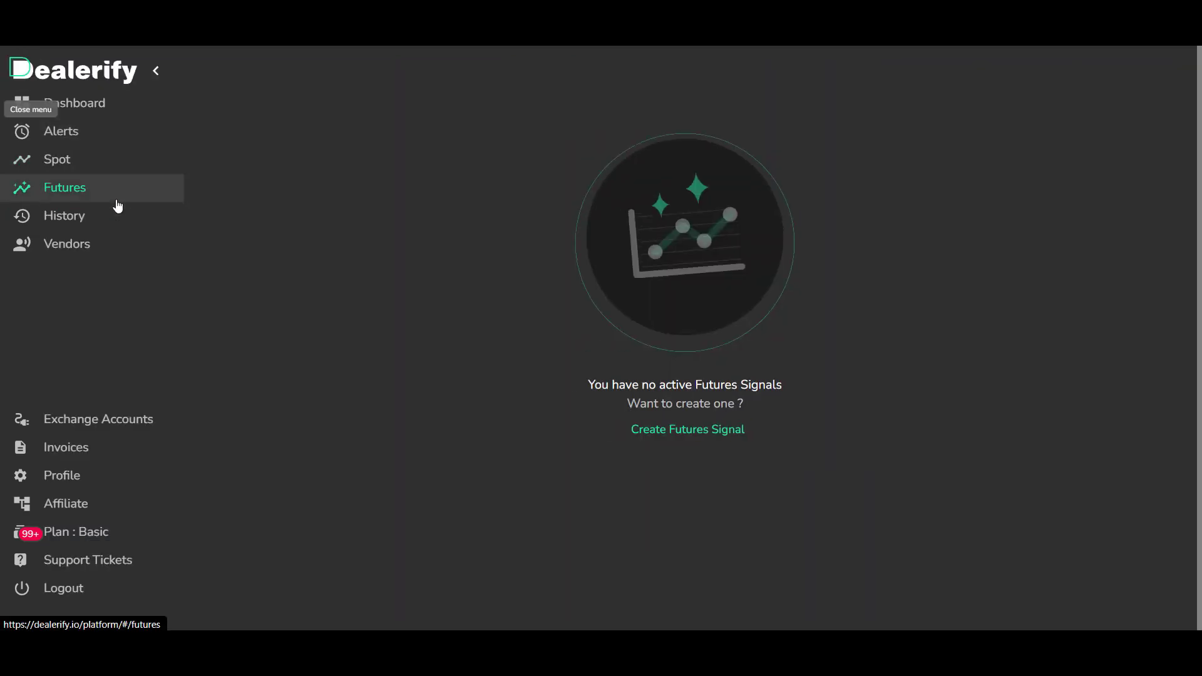
click(677, 431)
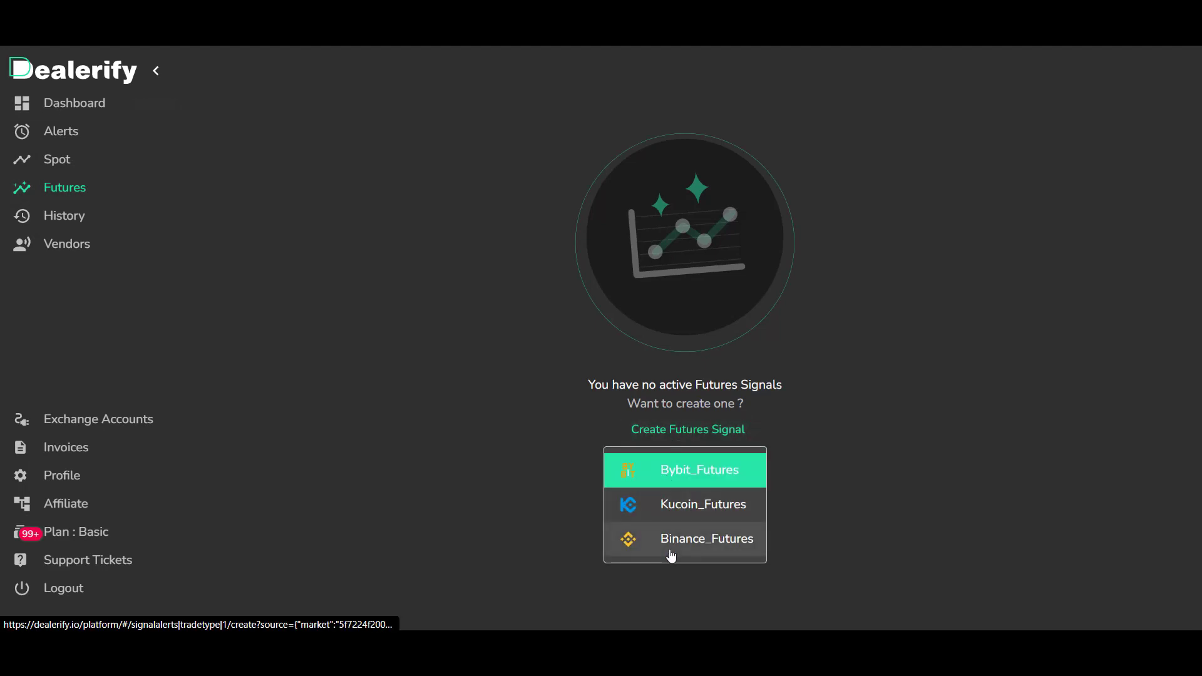
click(679, 483)
click(992, 159)
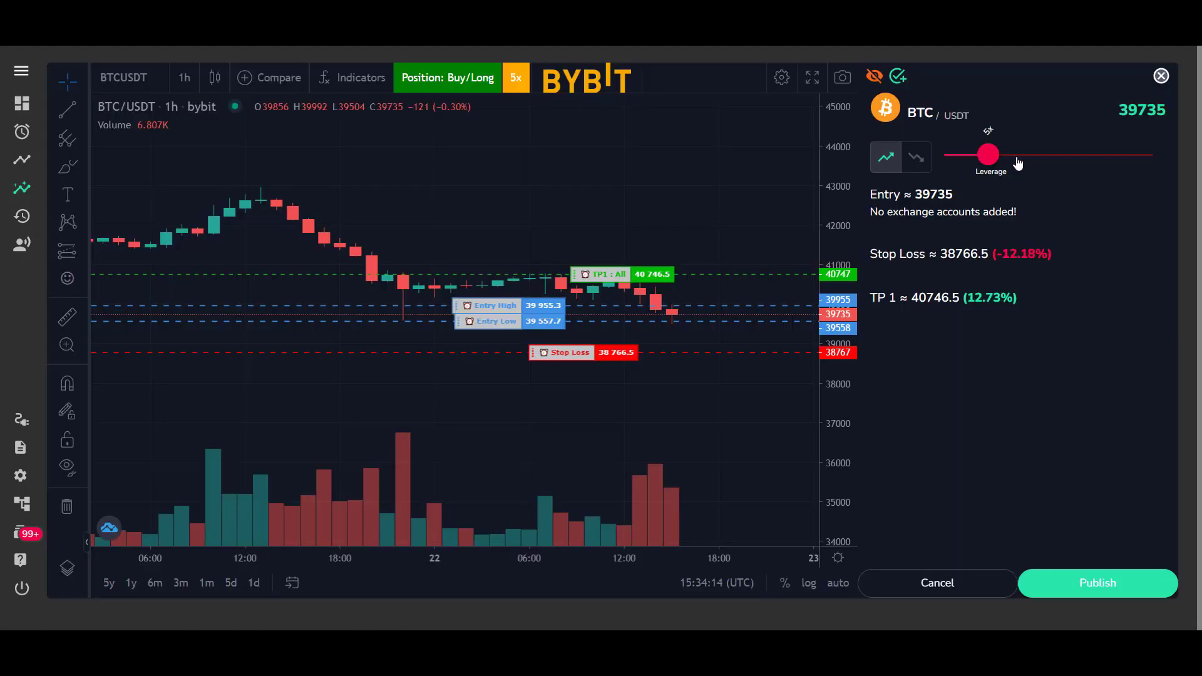
click(1021, 157)
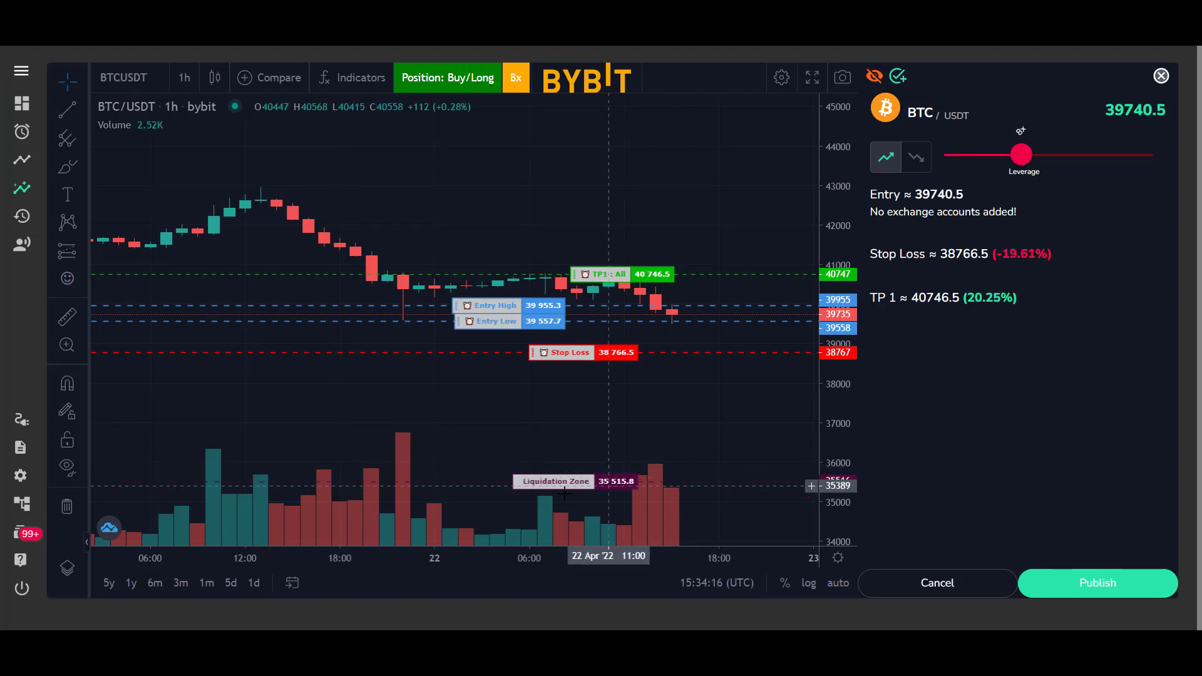
Set entry 39920–40593, stop loss 38357, TP1 41642, add two targets, TP1 at 34%
click(569, 417)
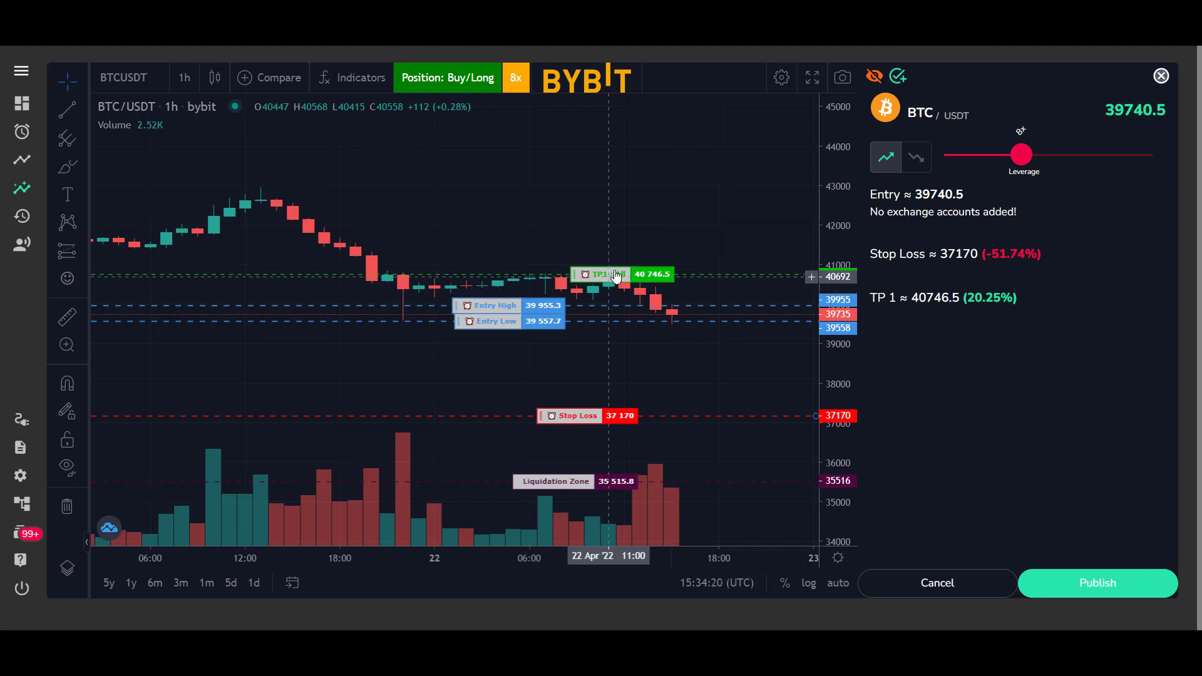
drag(617, 272, 616, 238)
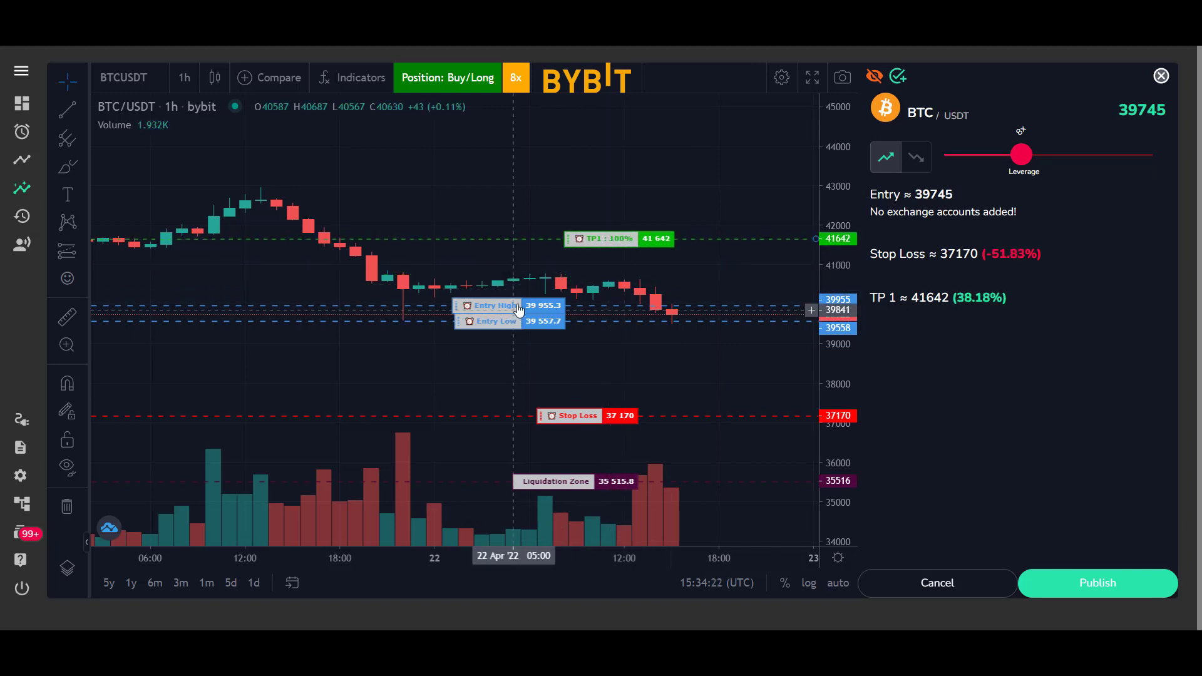
drag(518, 307, 523, 280)
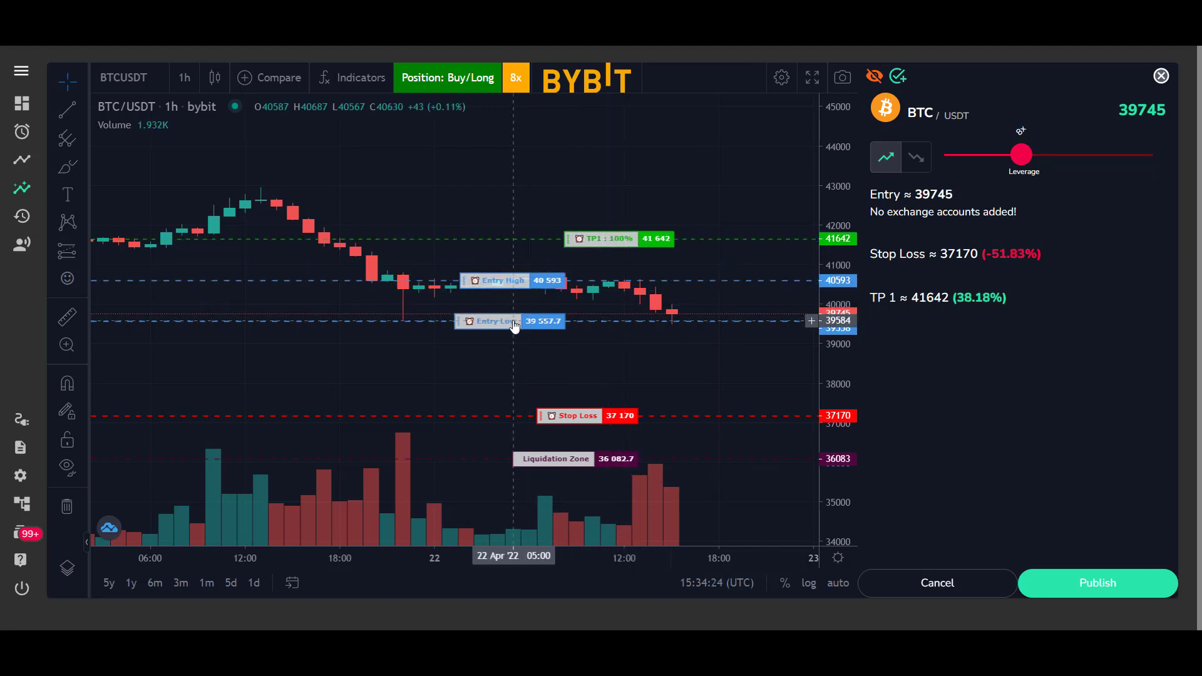
drag(514, 325, 517, 308)
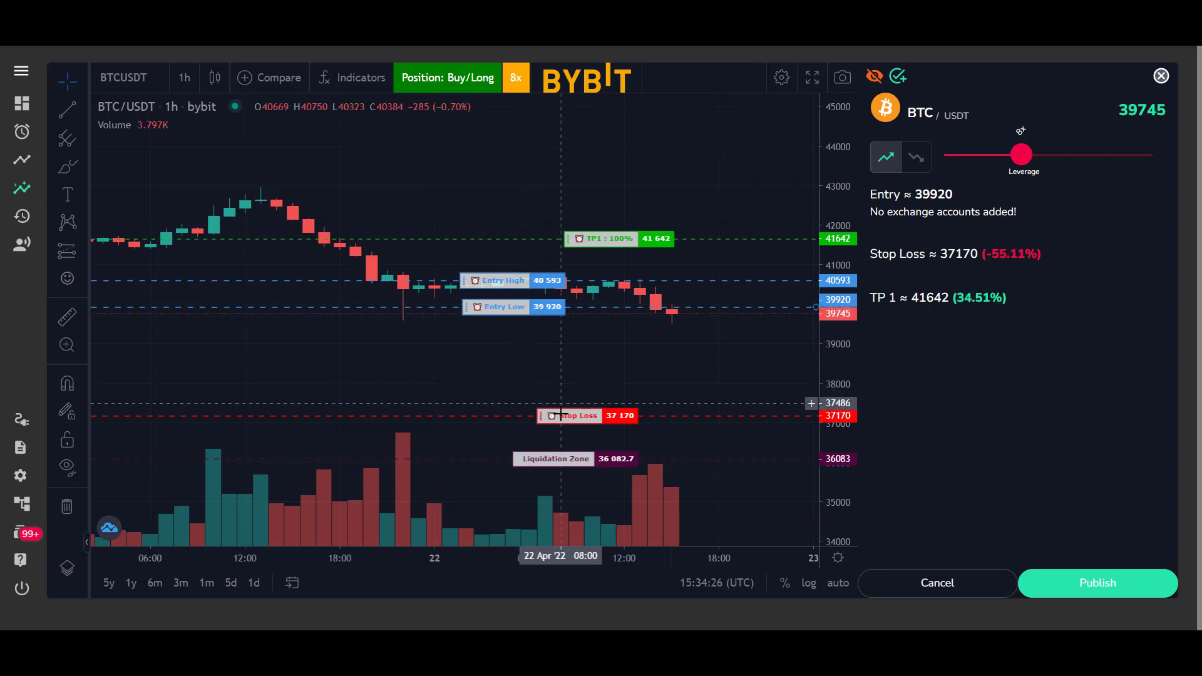
drag(561, 416, 571, 369)
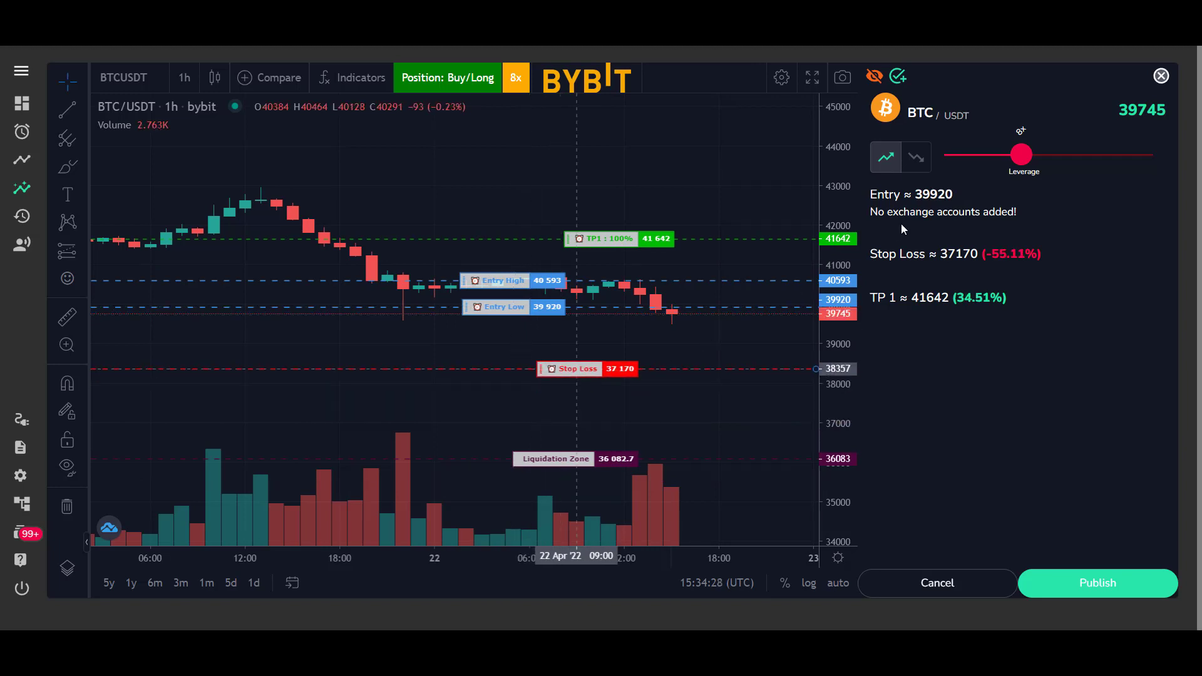
click(901, 80)
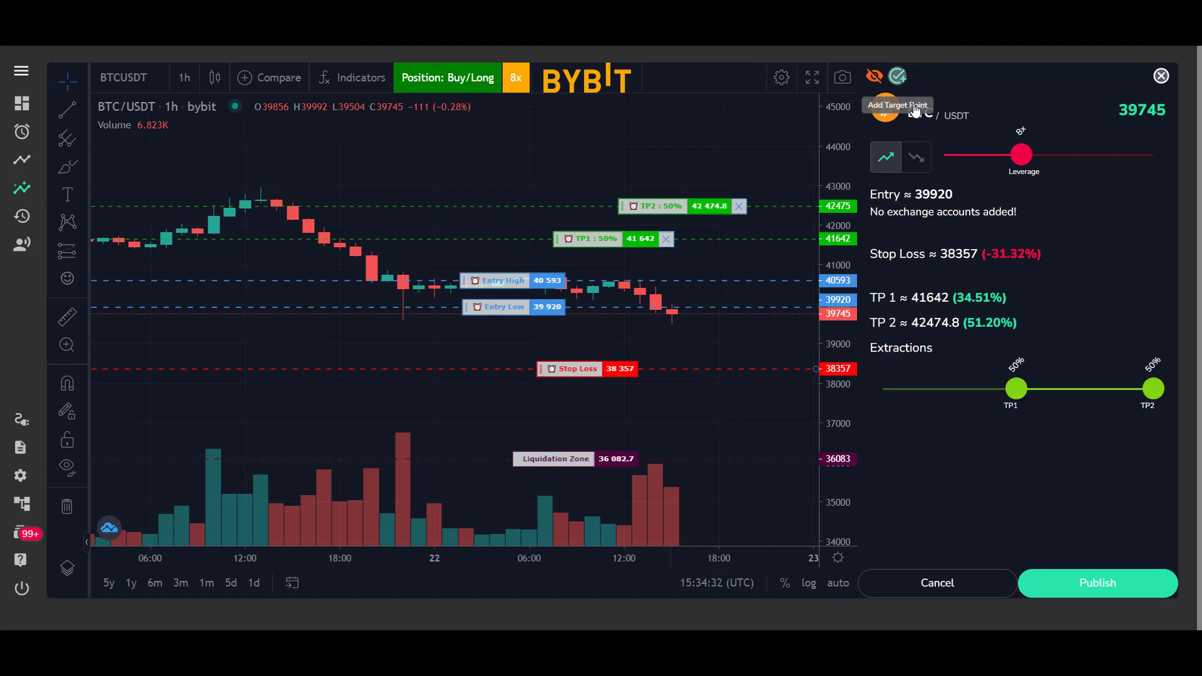
click(900, 82)
drag(980, 430, 974, 429)
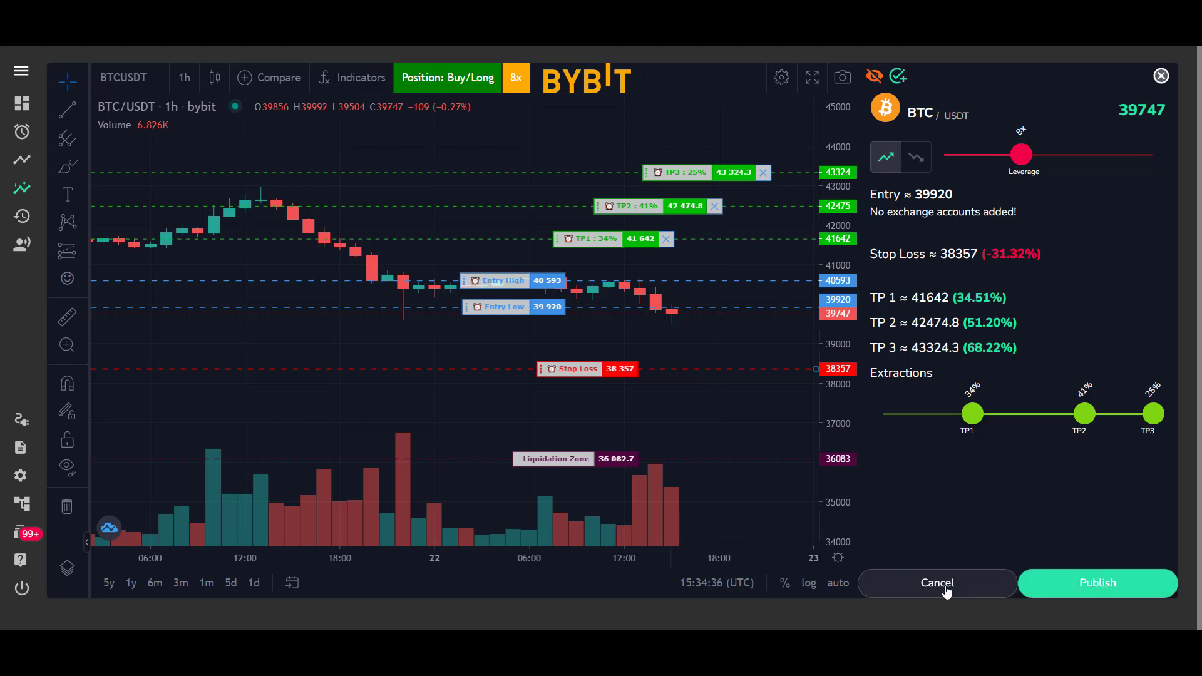
Check closed vendor signals history, then scroll the Vendors list from super vip to MSN
click(300, 83)
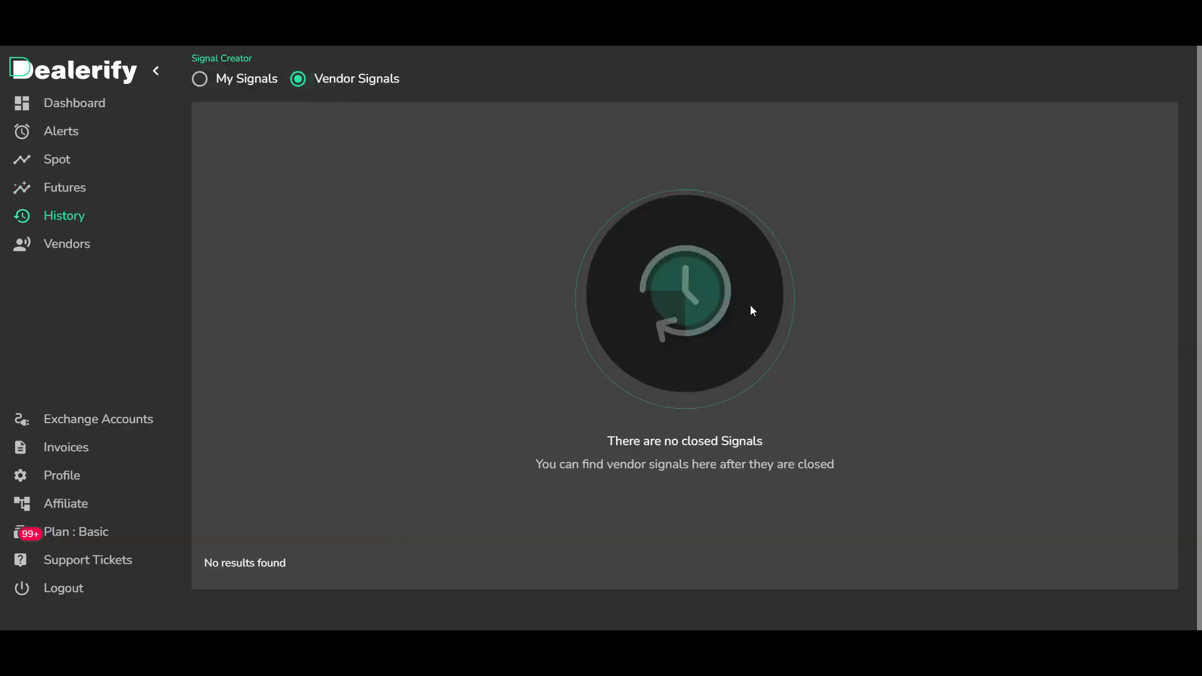
click(76, 249)
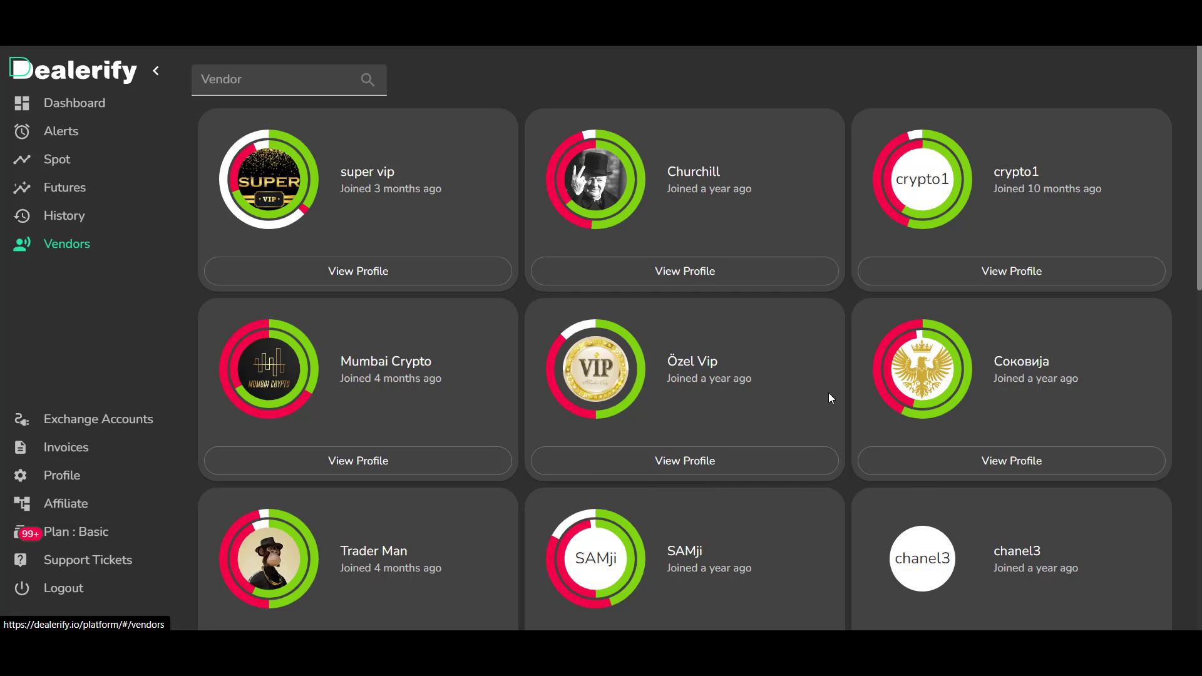
scroll(834, 391, down, 2)
scroll(1154, 491, down, 4)
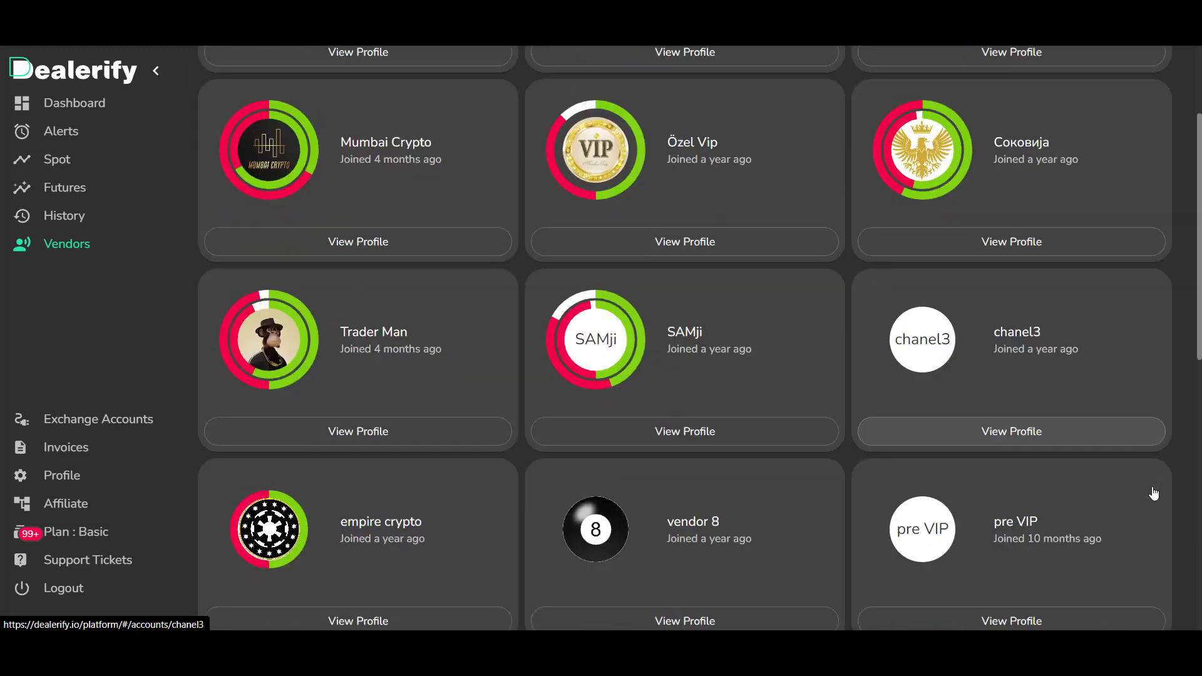
scroll(1149, 495, down, 5)
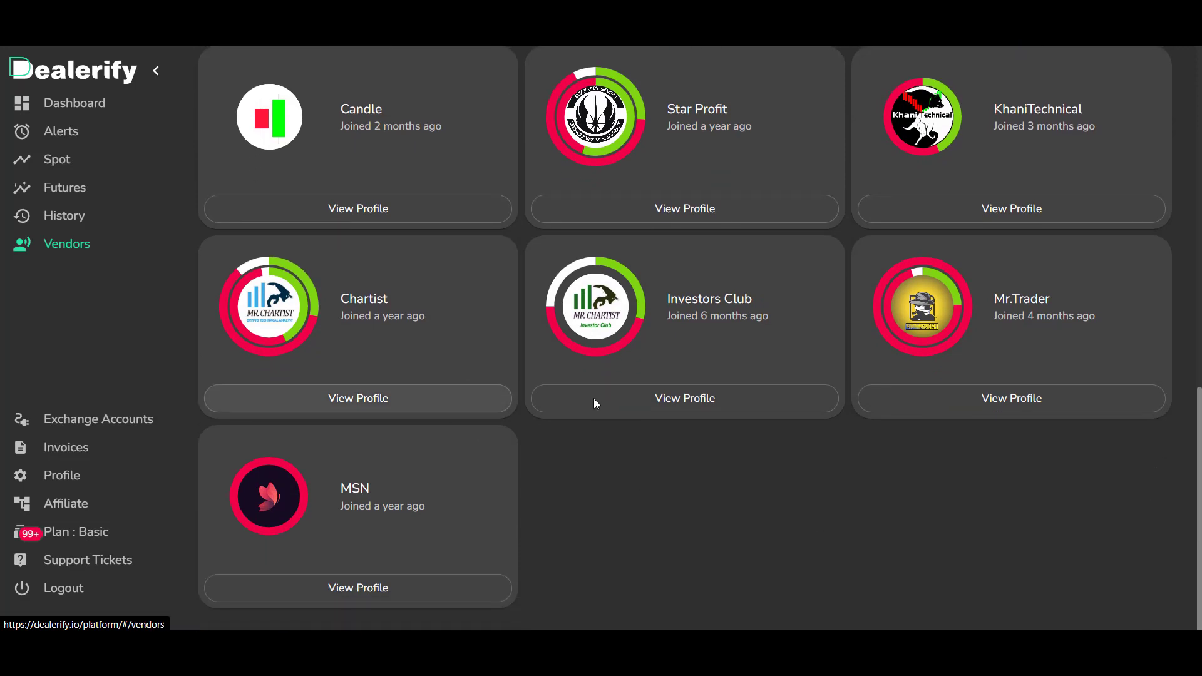
Begin connecting a Kucoin_Spot exchange account named 'My Kucoin_Spot'
click(38, 420)
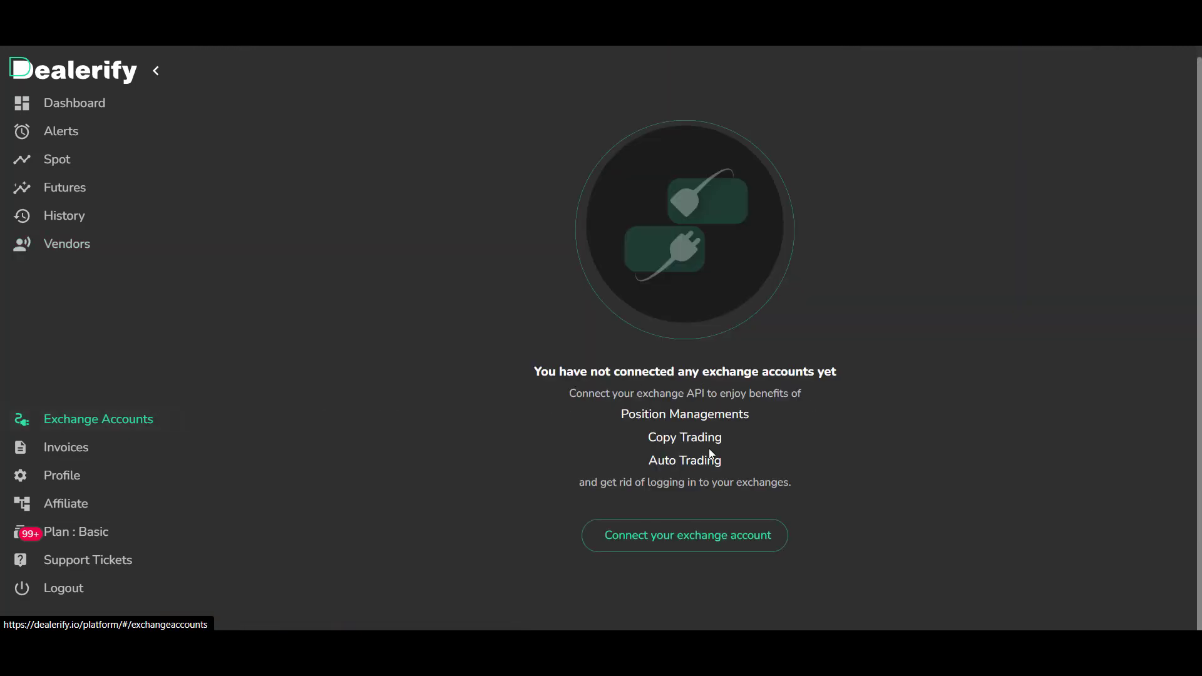
click(726, 547)
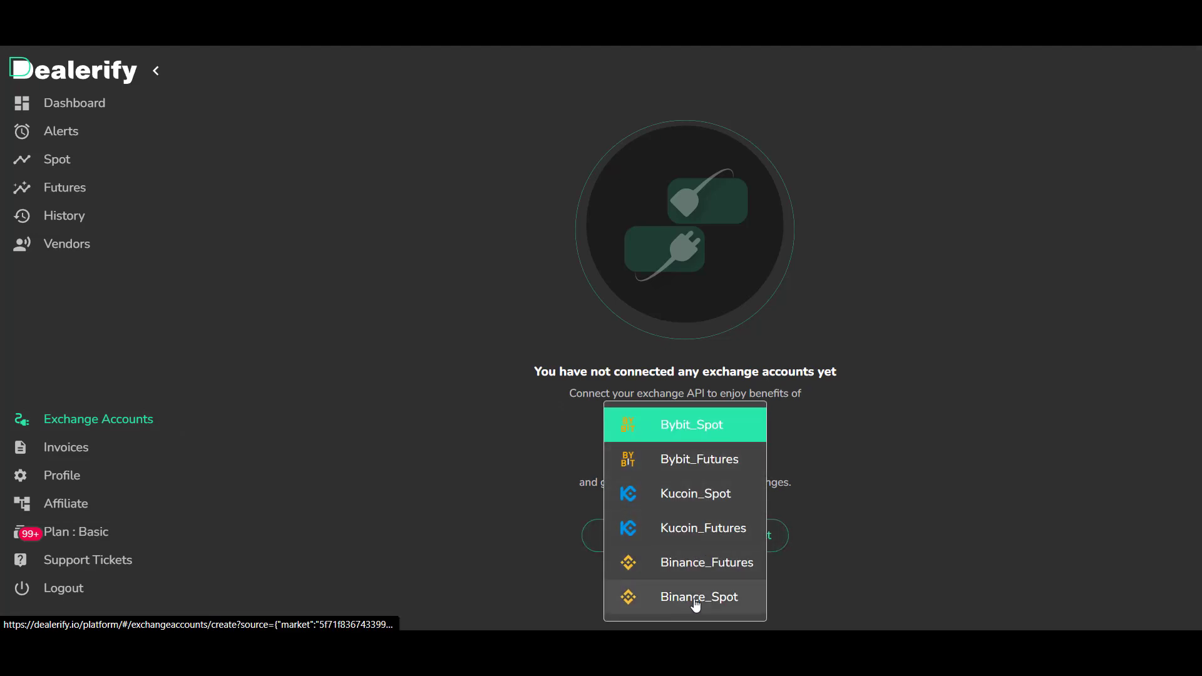
click(694, 496)
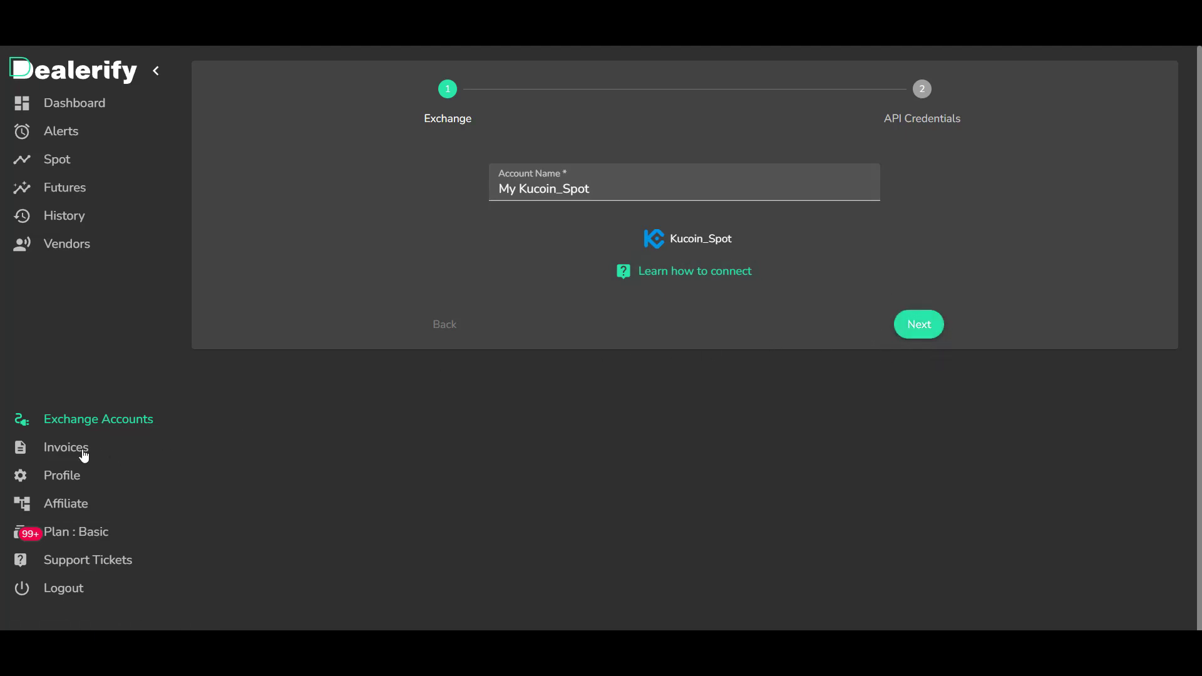
Copy the referral invitation link from Profile, then view affiliate earnings and plan comparison
click(43, 486)
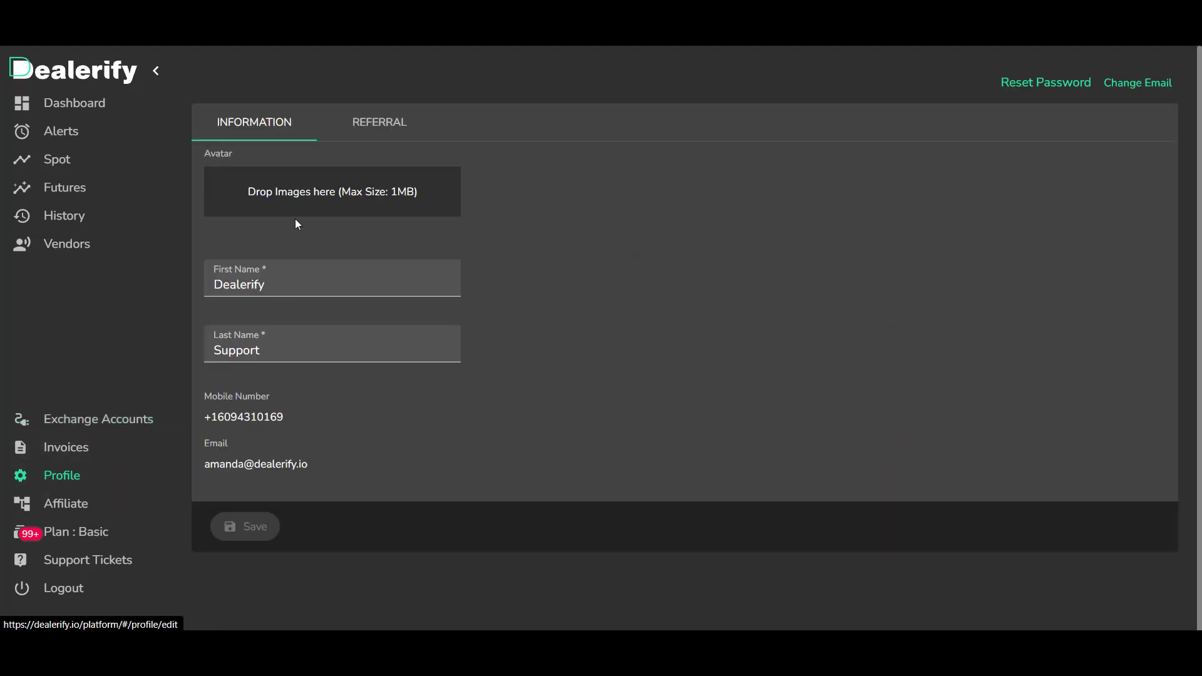
click(382, 123)
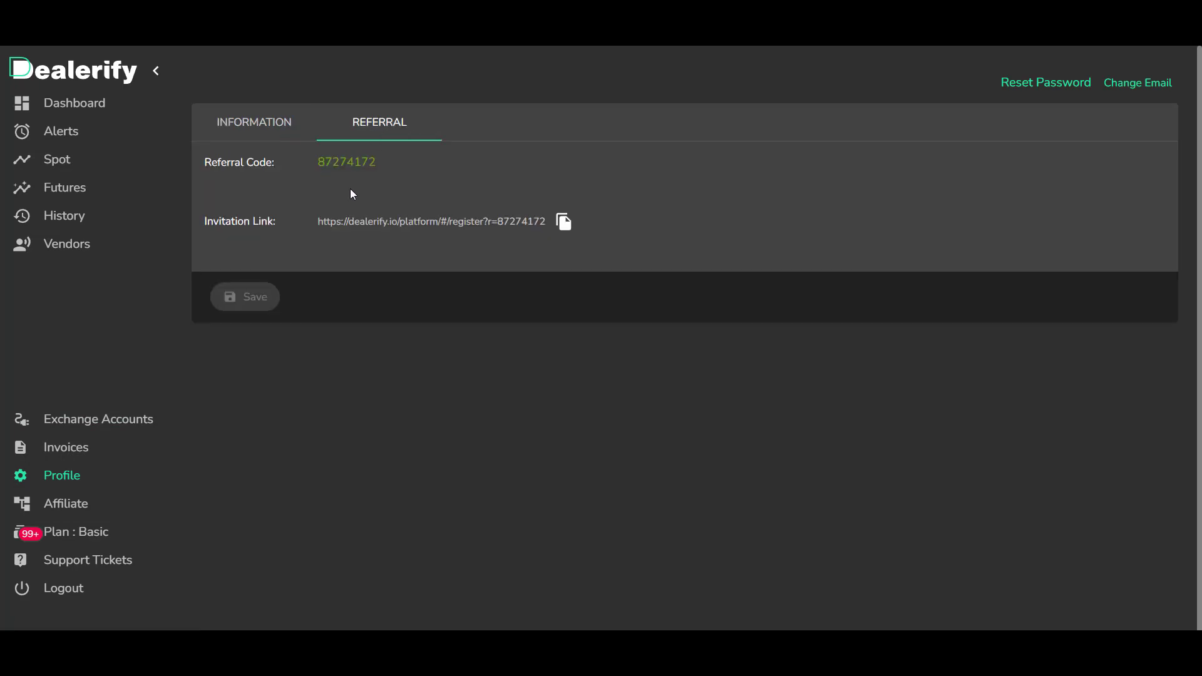
click(564, 225)
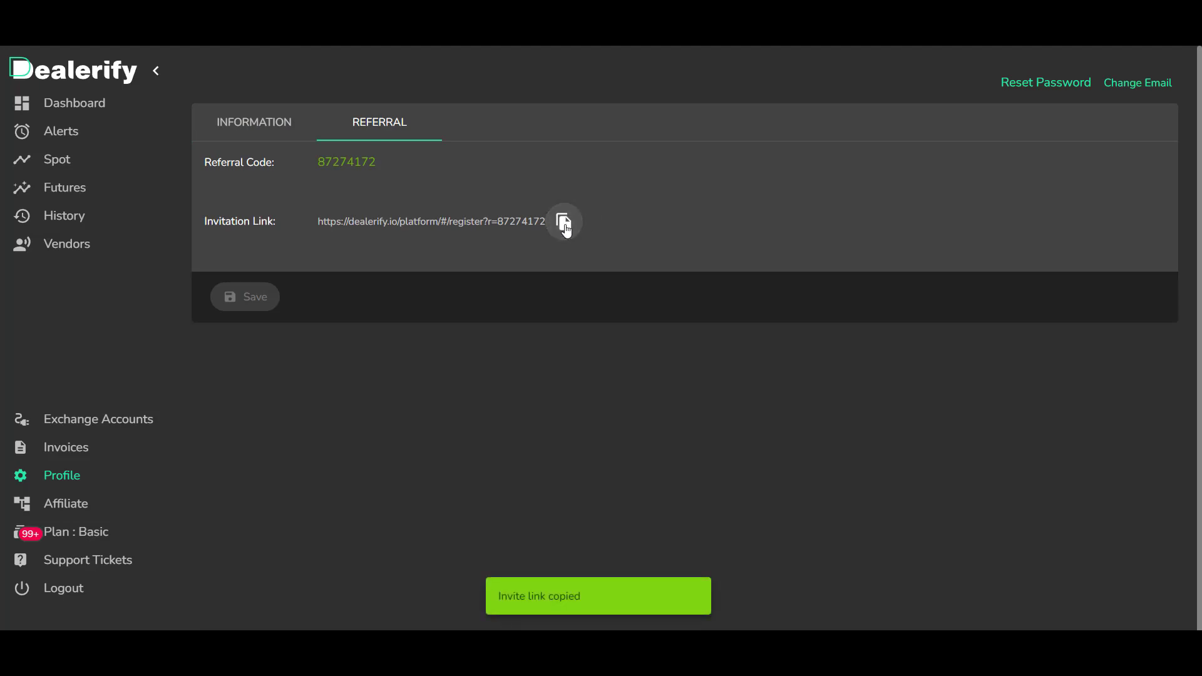
click(91, 506)
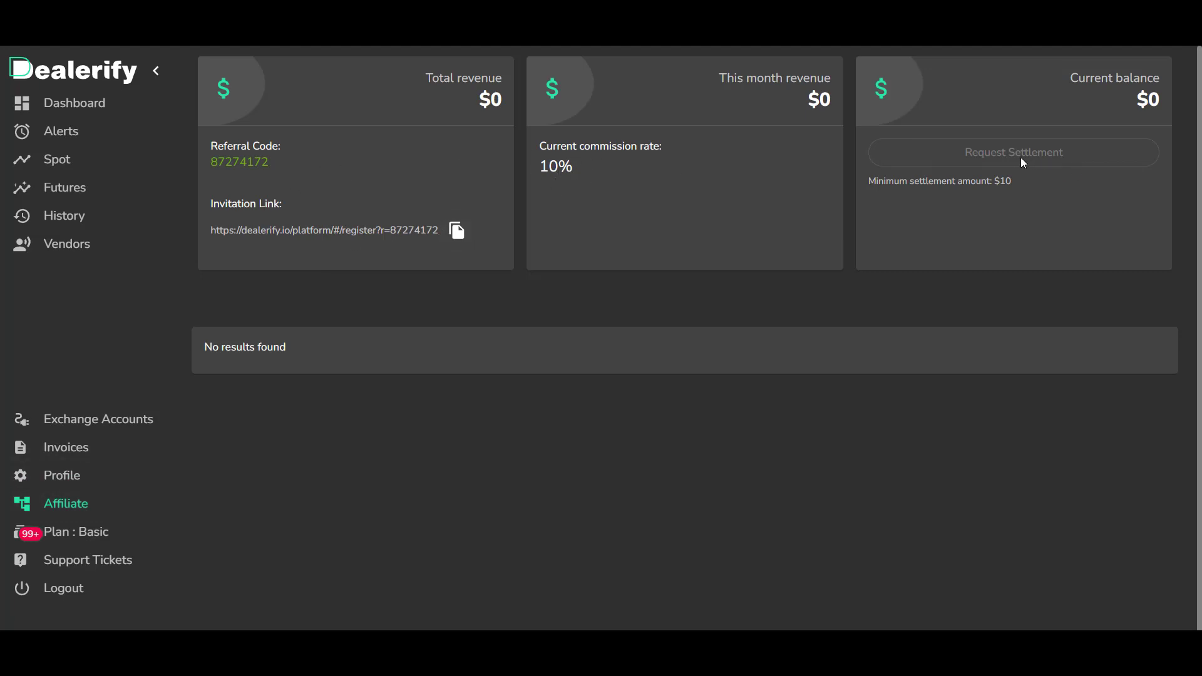
click(112, 536)
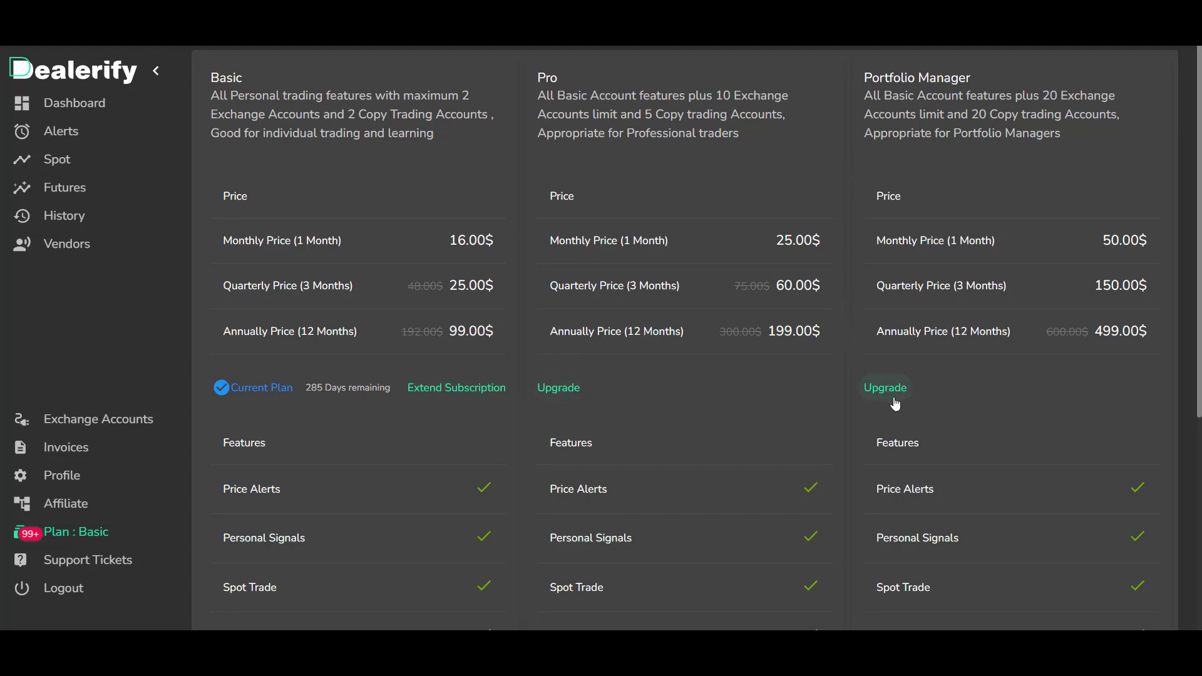
Scroll the Basic, Pro and Portfolio Manager features, then start a new support ticket
scroll(883, 395, down, 5)
scroll(936, 389, down, 1)
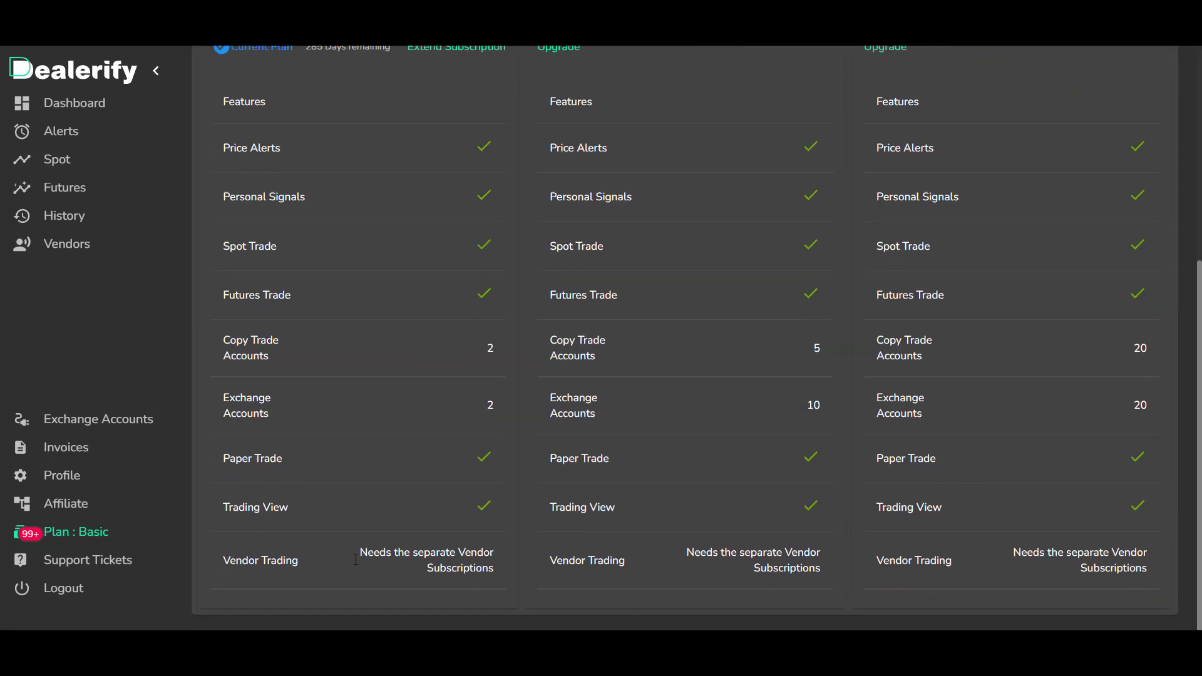
click(112, 559)
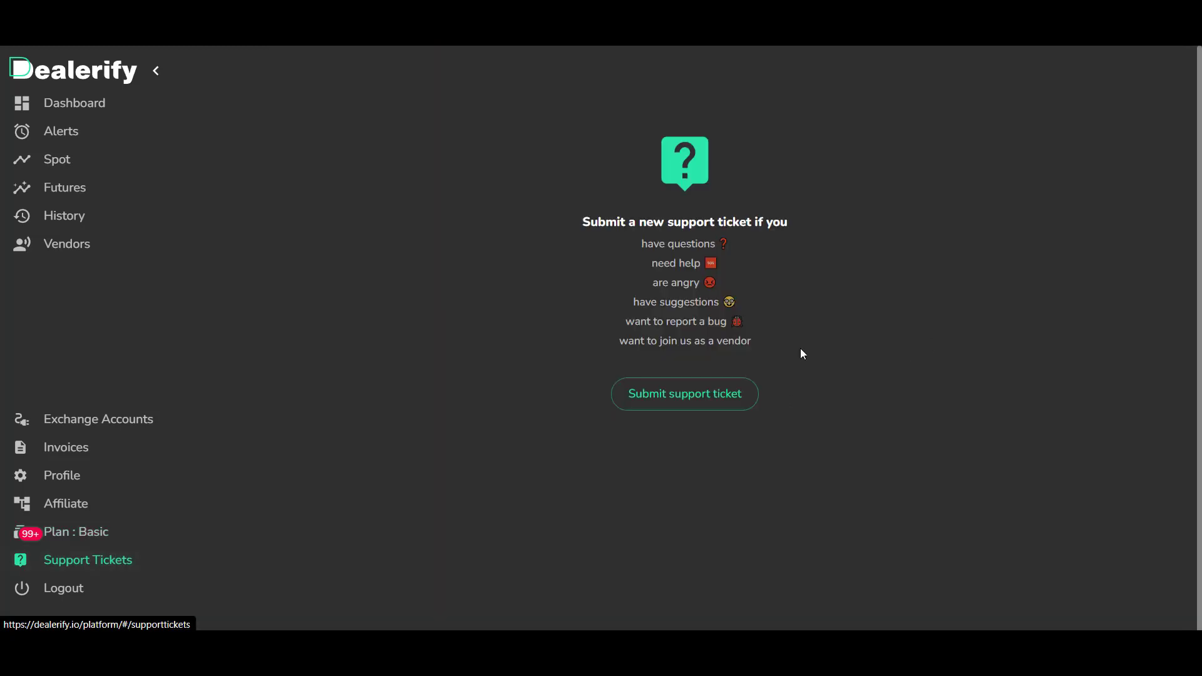
click(722, 403)
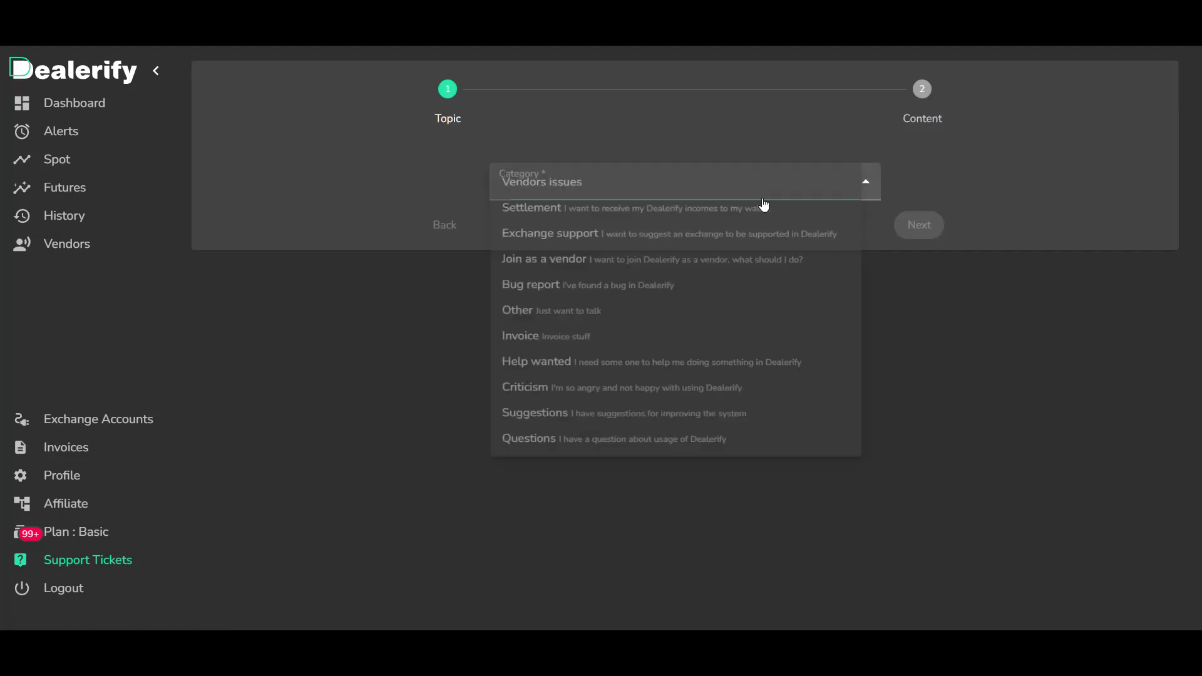